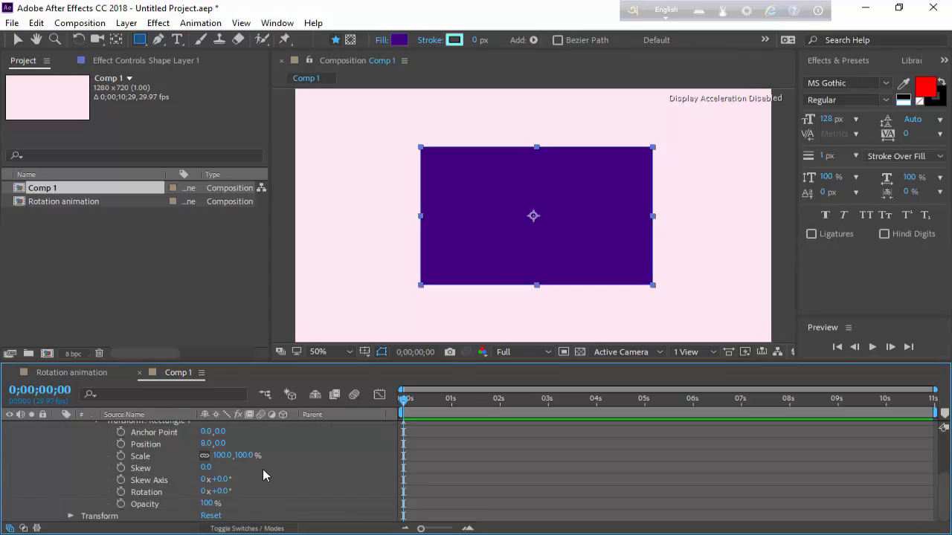
Unlink the proportions of Rectangle 1's Scale and set it to 85, 95%
click(205, 455)
drag(245, 455, 223, 467)
click(223, 455)
text(115)
key(Return)
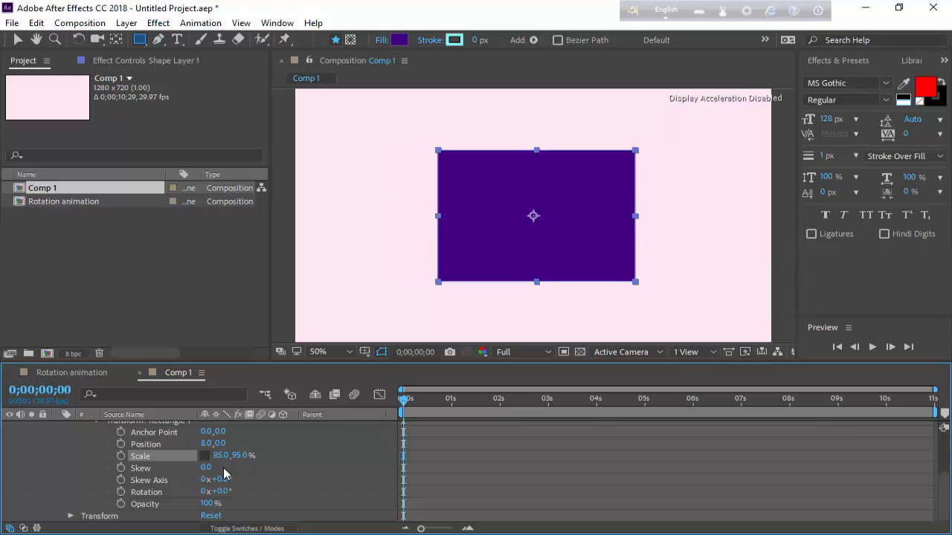
Collapse the contents of Shape Layer 1, expand the layer's own Transform properties and activate the Selection tool
scroll(72, 454, up, 3)
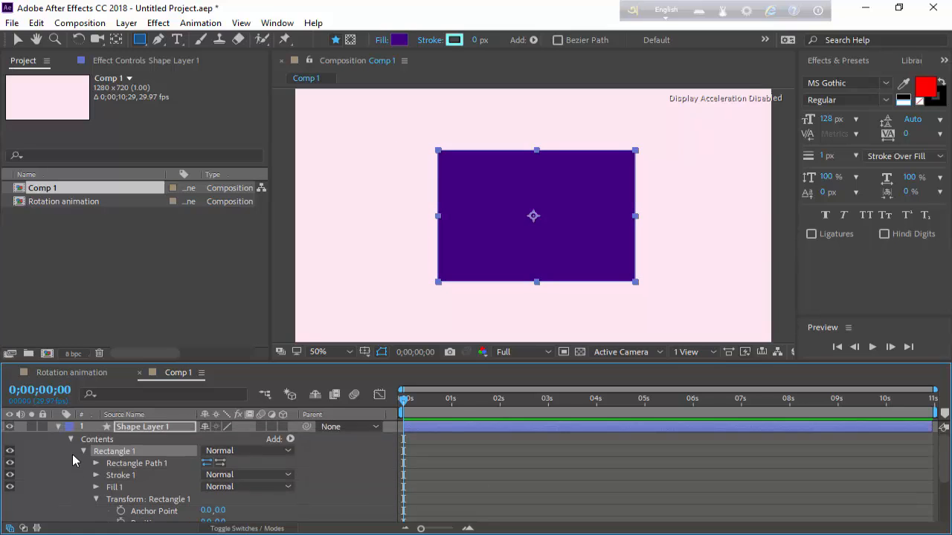
scroll(104, 468, down, 3)
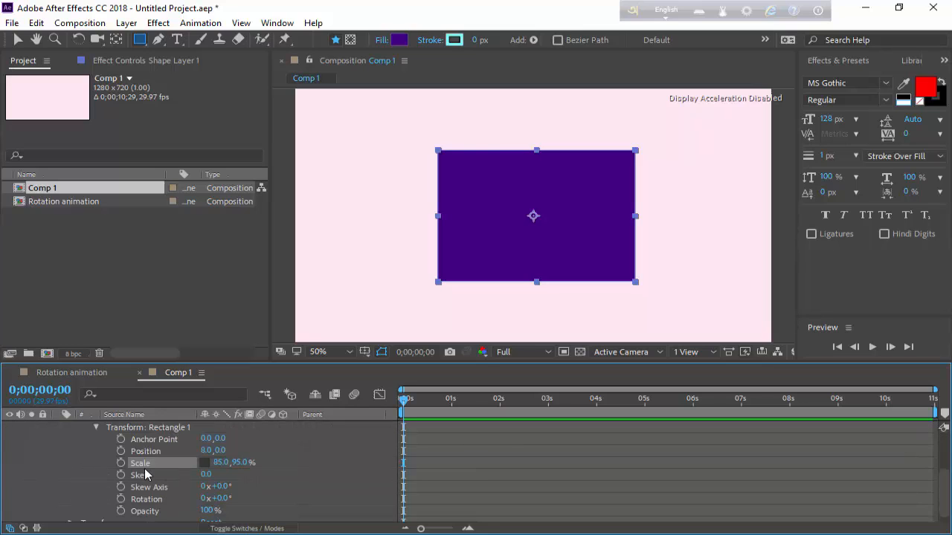
scroll(147, 474, up, 4)
click(82, 448)
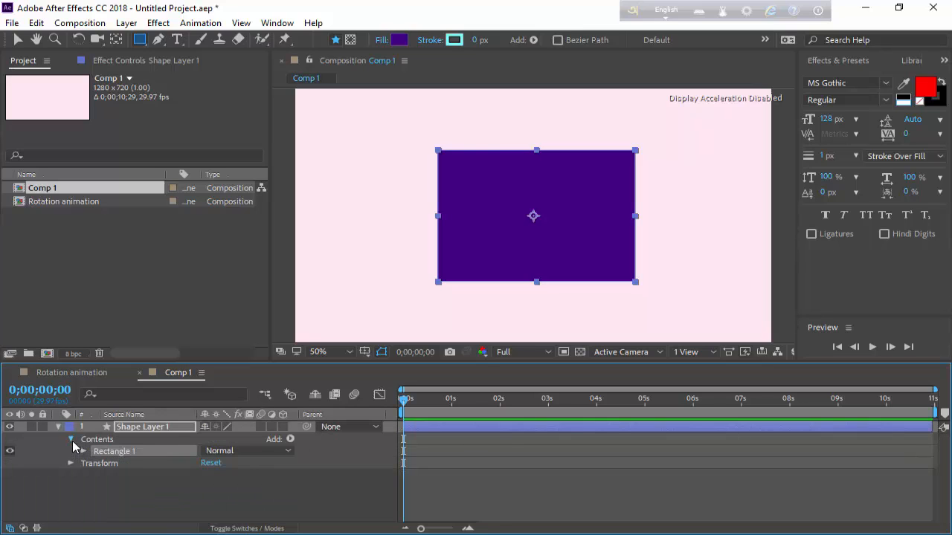
click(71, 441)
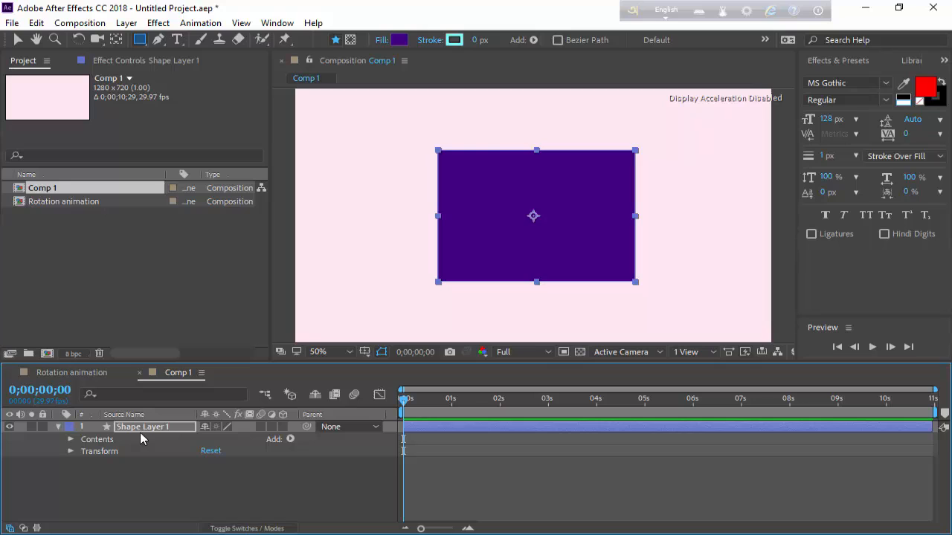
click(69, 450)
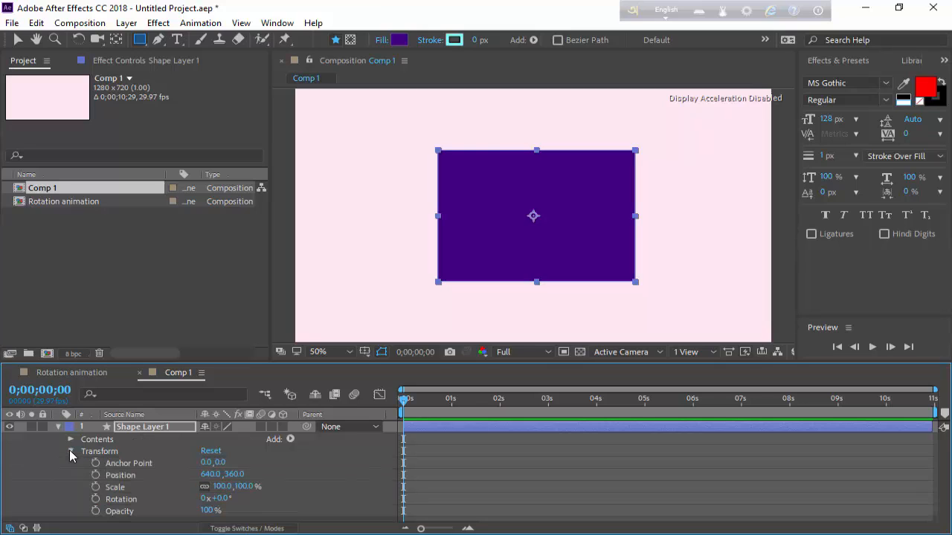
click(141, 502)
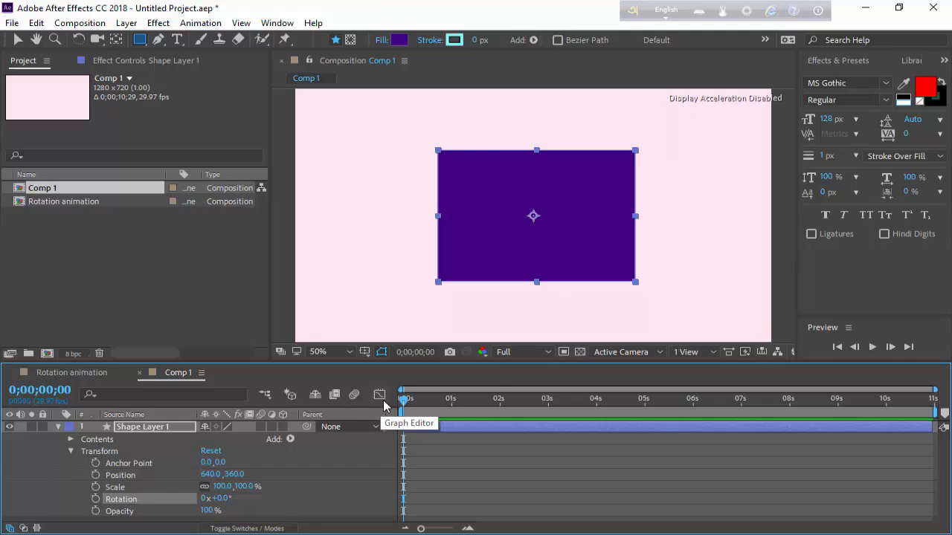
click(18, 41)
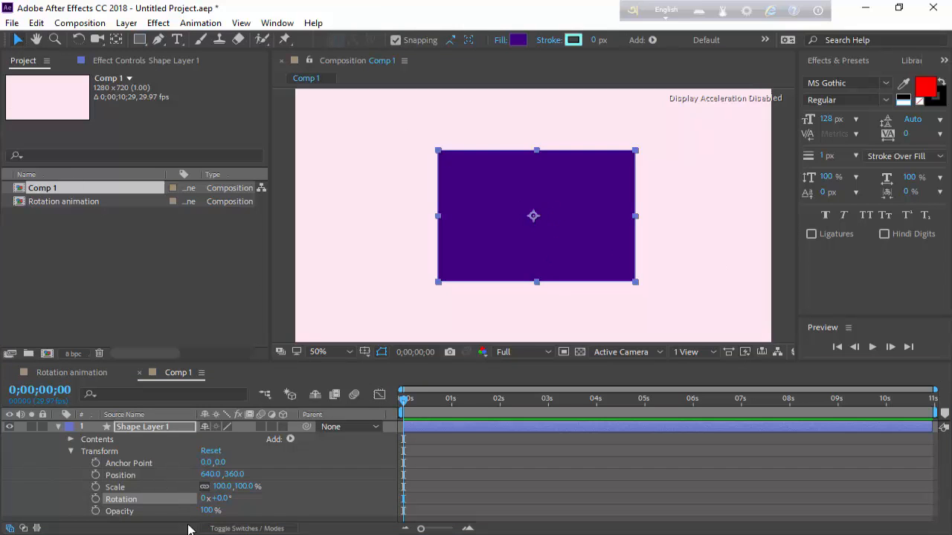
Try rotating Shape Layer 1 to 46° and reset the layer's transform
drag(226, 500, 254, 495)
click(380, 289)
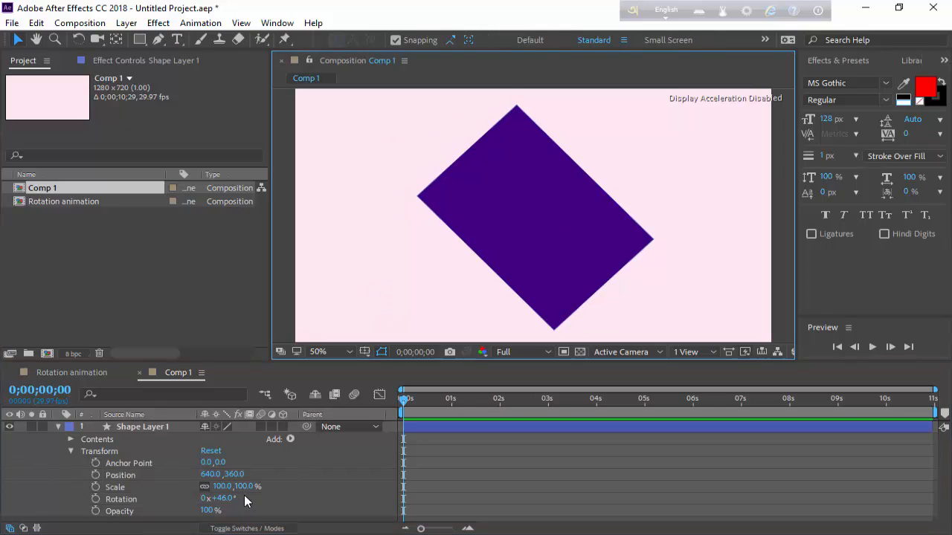
click(206, 452)
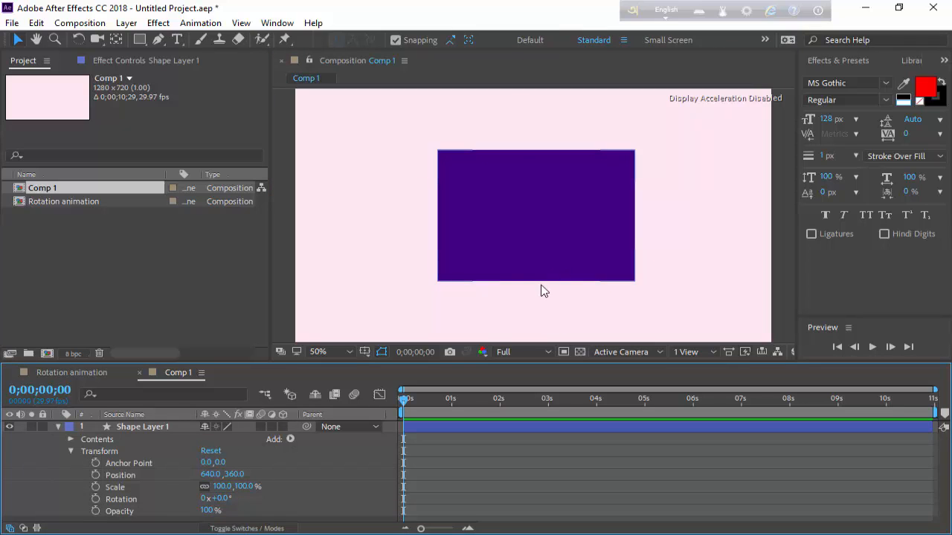
Try rotating Shape Layer 1 to 42° and undo the rotation
drag(221, 500, 263, 499)
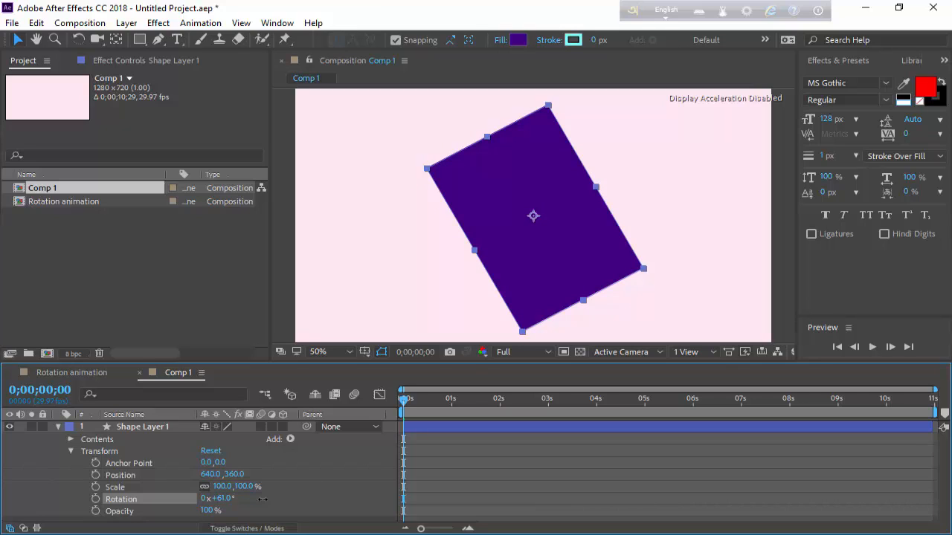
drag(263, 499, 255, 505)
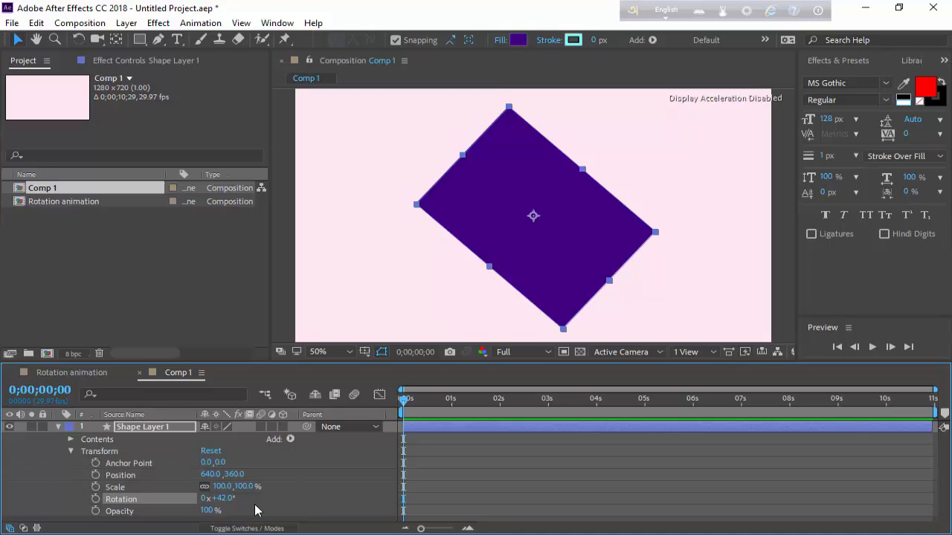
key(ctrl+z)
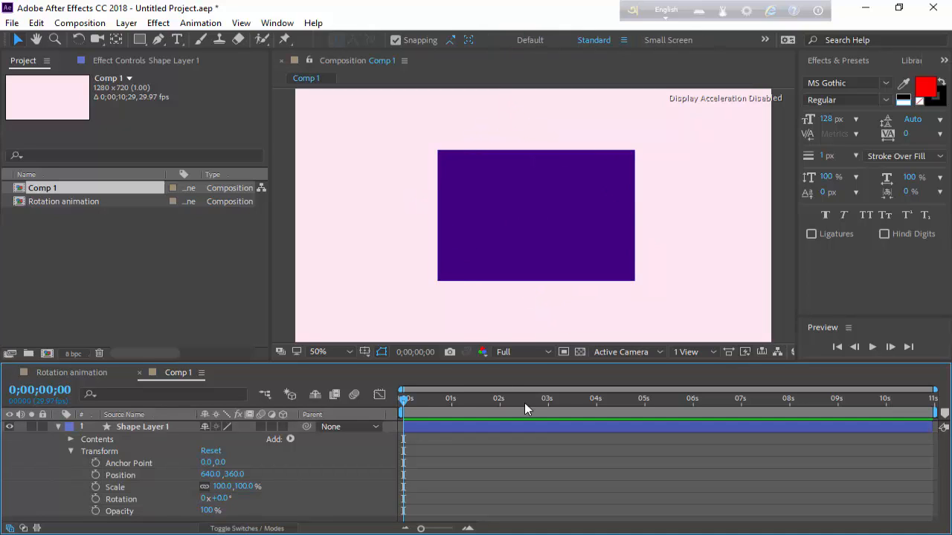
Enable keyframing for Scale and Rotation on Shape Layer 1 at 0;00;01;00, leaving Position without keyframes
drag(445, 403, 450, 399)
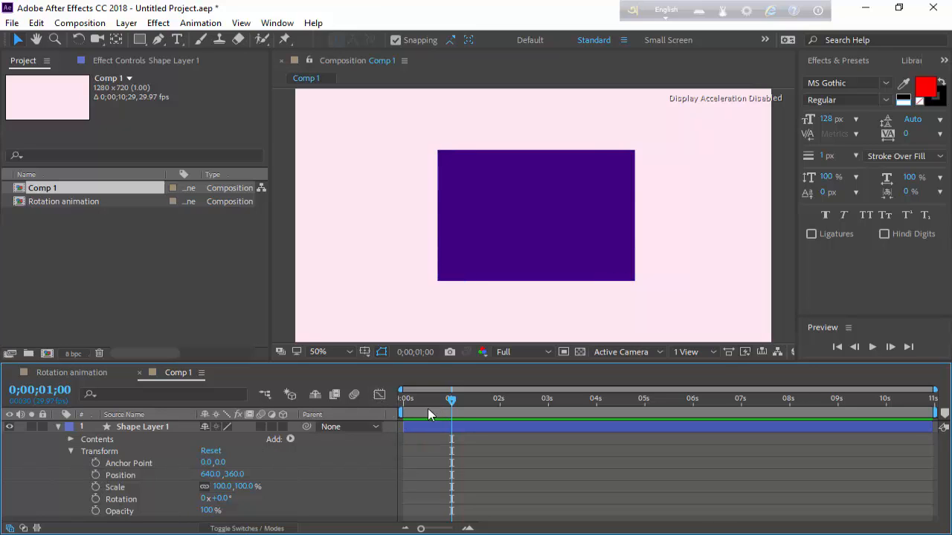
click(94, 487)
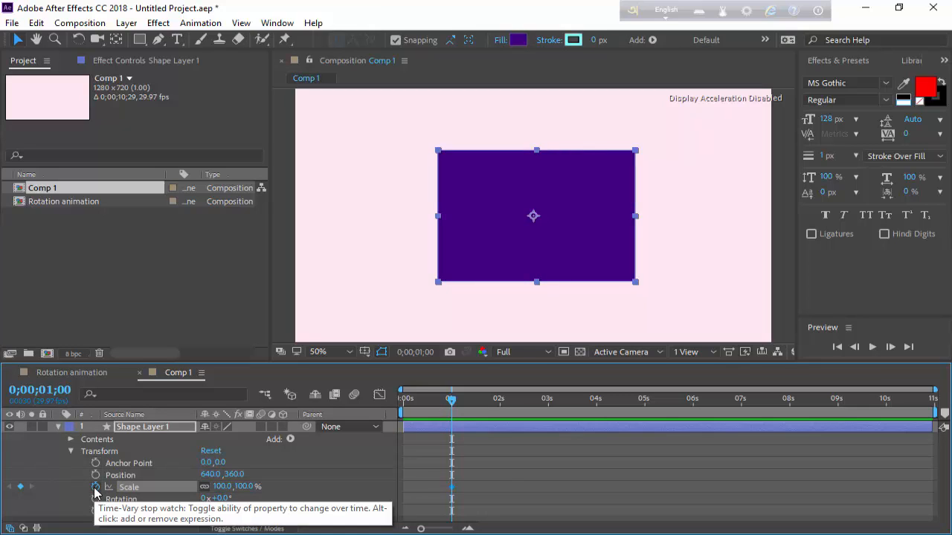
click(95, 475)
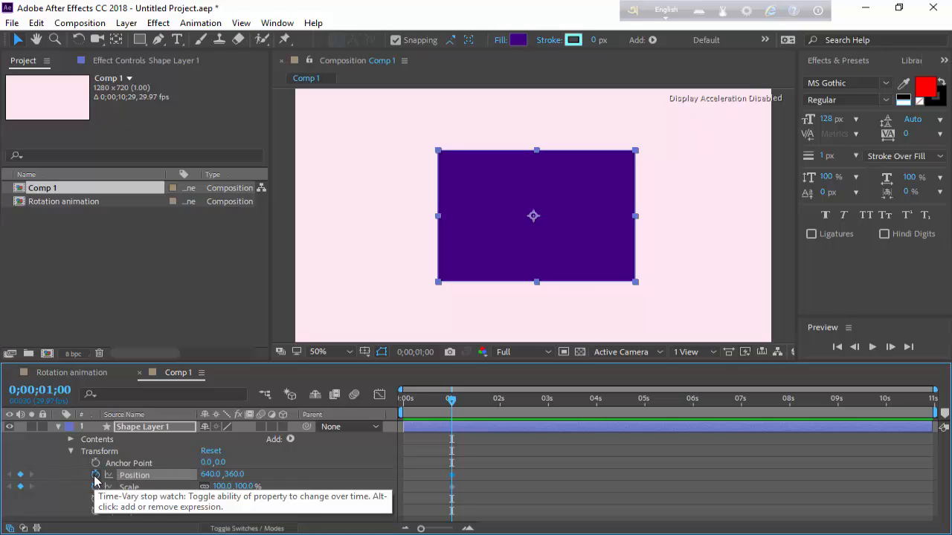
click(95, 475)
click(94, 499)
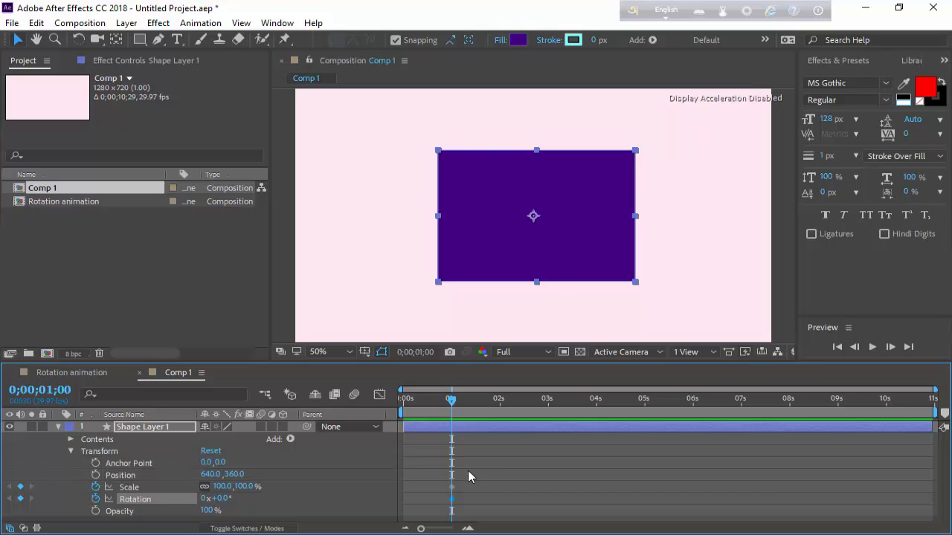
At 0;00;00;00, keyframe Shape Layer 1's Rotation at 200° and its Scale at 0%
drag(450, 405, 402, 408)
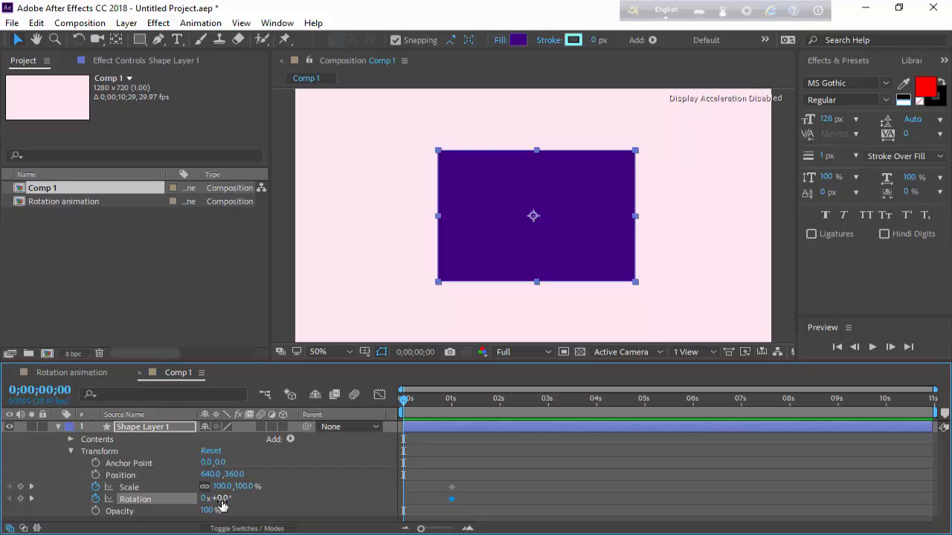
click(222, 499)
text(200)
key(Return)
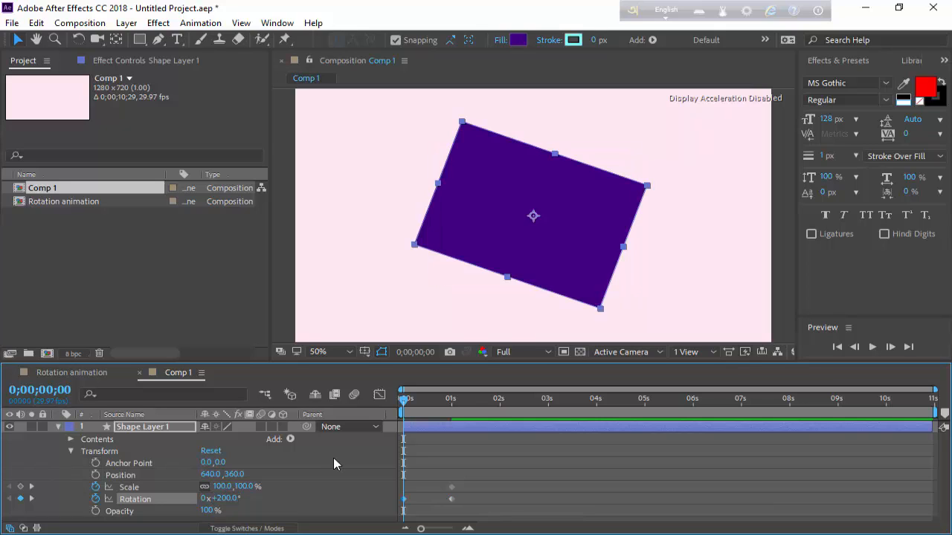
click(245, 487)
text(0)
key(Return)
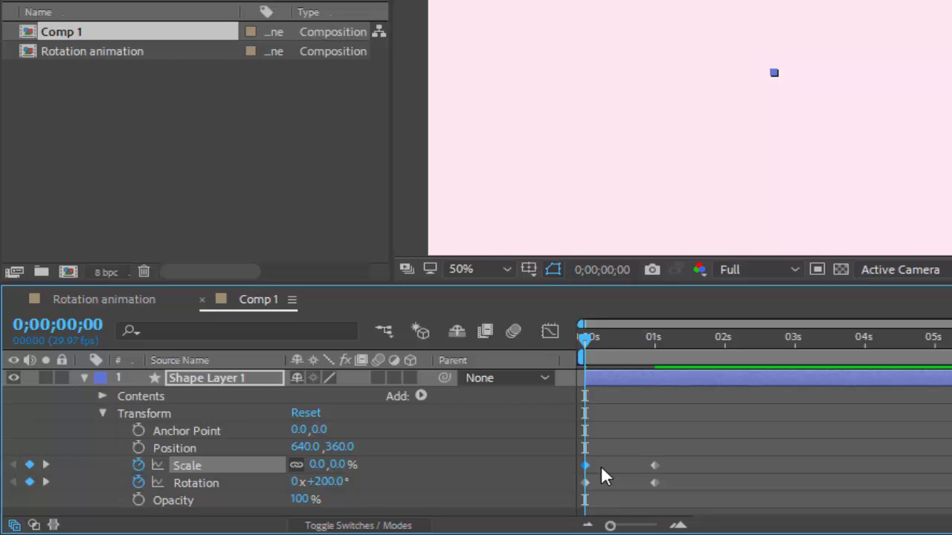
Preview the scale and rotation animation twice from the start and return to 0;00;00;00
key(space)
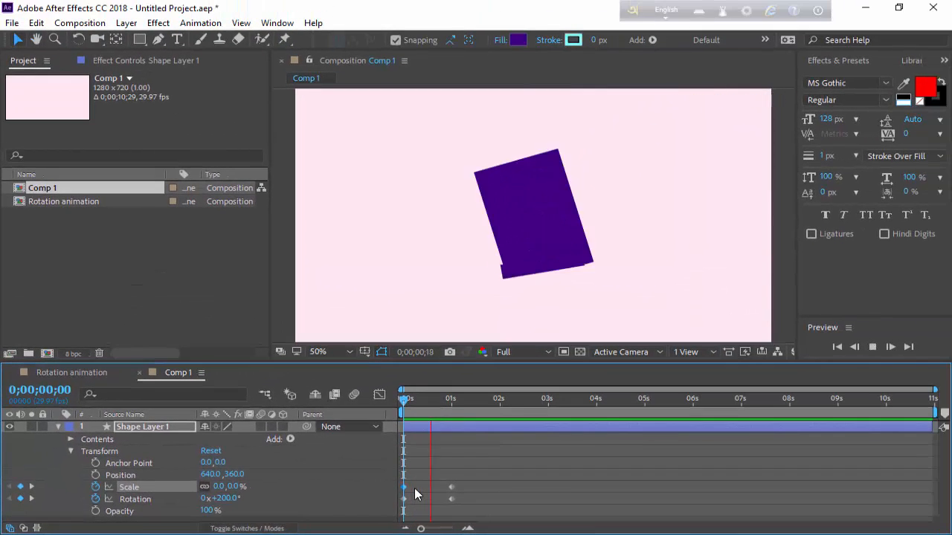
key(space)
drag(412, 408, 375, 431)
key(space)
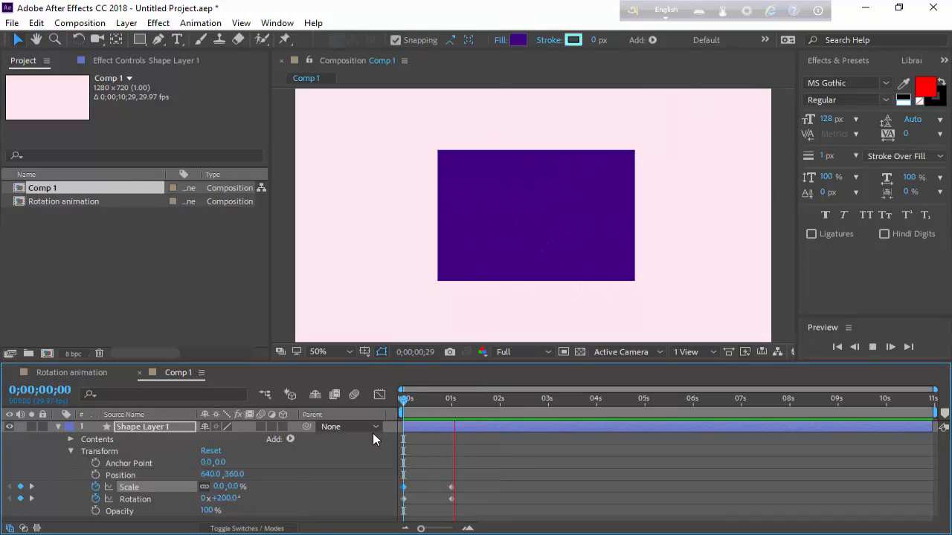
key(space)
click(423, 398)
drag(413, 409, 390, 432)
Set Shape Layer 1's starting Rotation keyframe to -200° and preview the animation
click(228, 500)
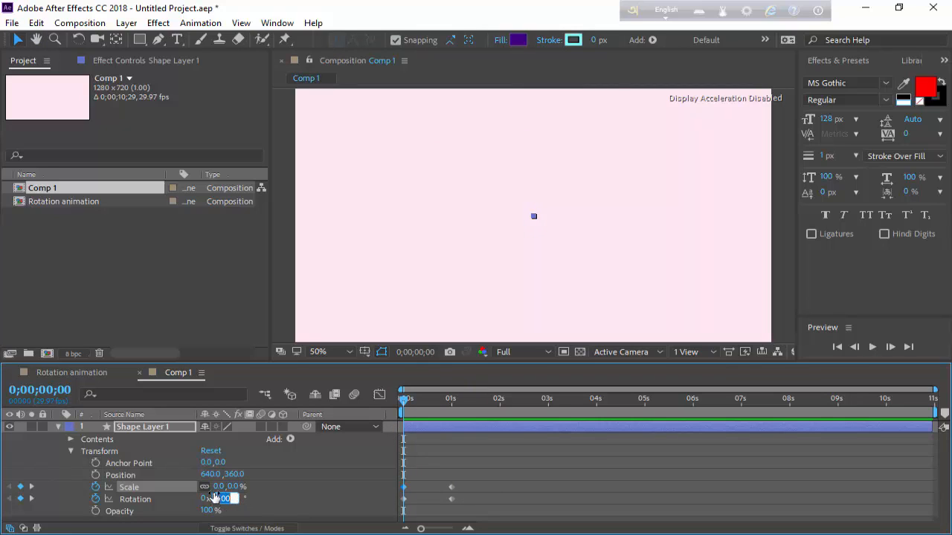
click(217, 500)
text(-2)
key(Return)
key(space)
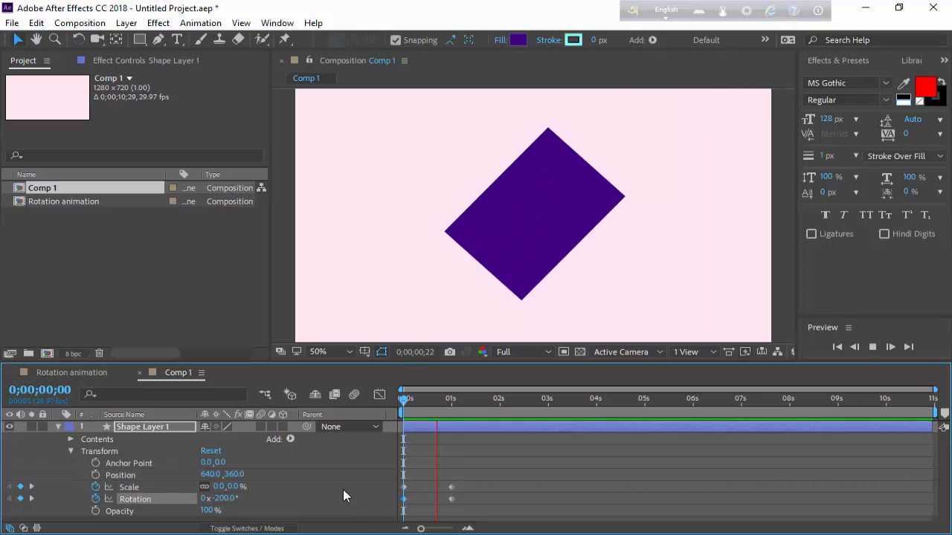
key(space)
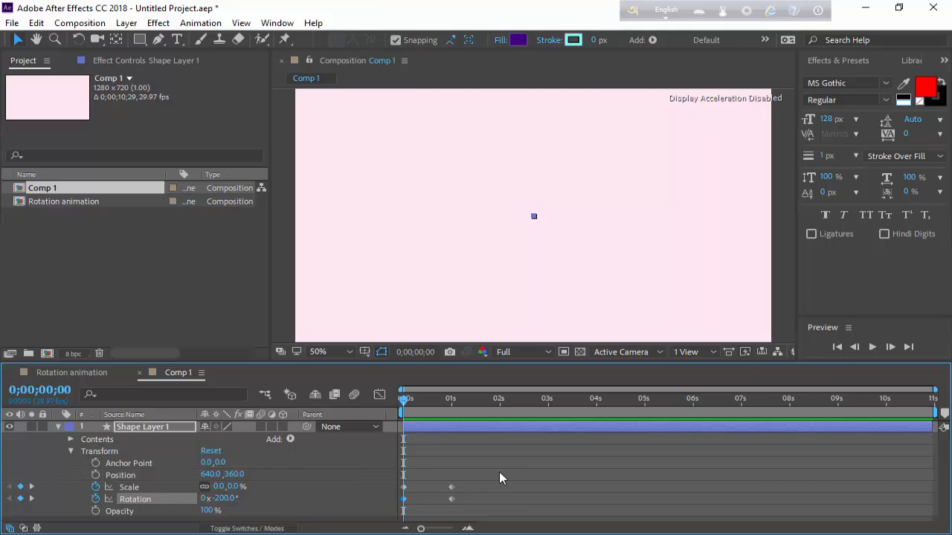
Move the one-second Scale and Rotation keyframes earlier to just past half a second and preview the faster animation
drag(499, 473, 429, 494)
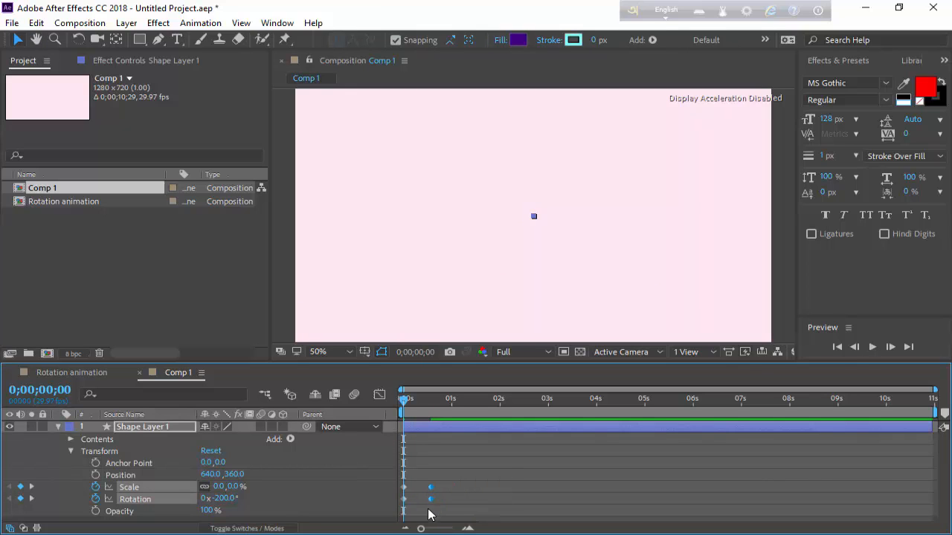
key(space)
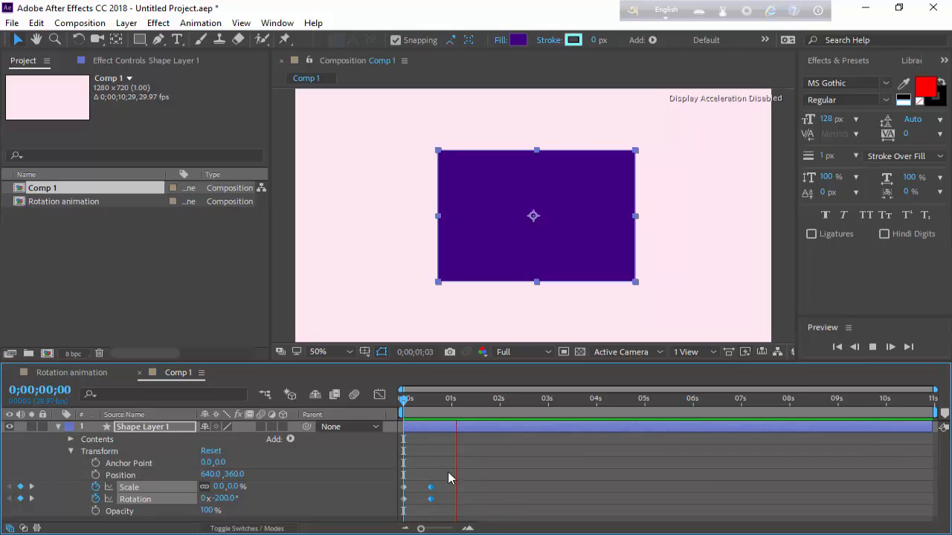
key(space)
key(space)
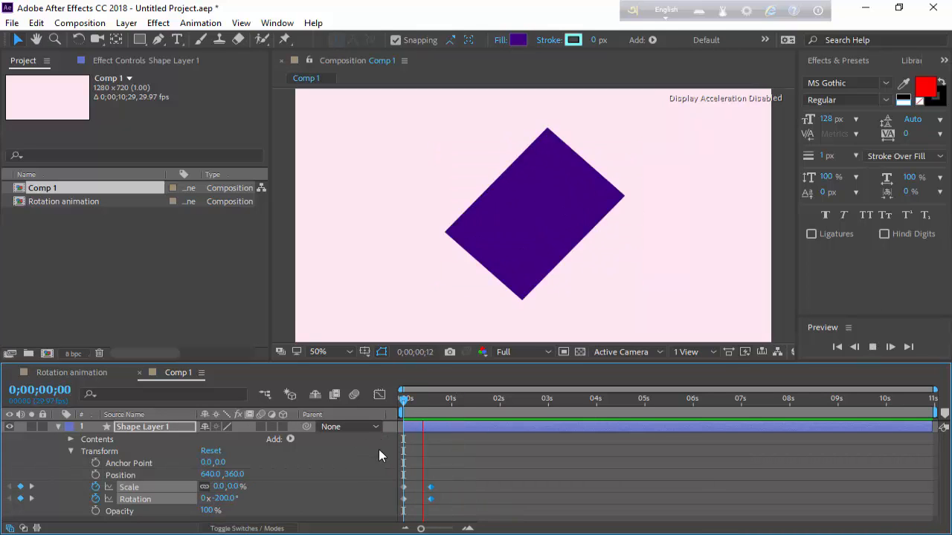
key(space)
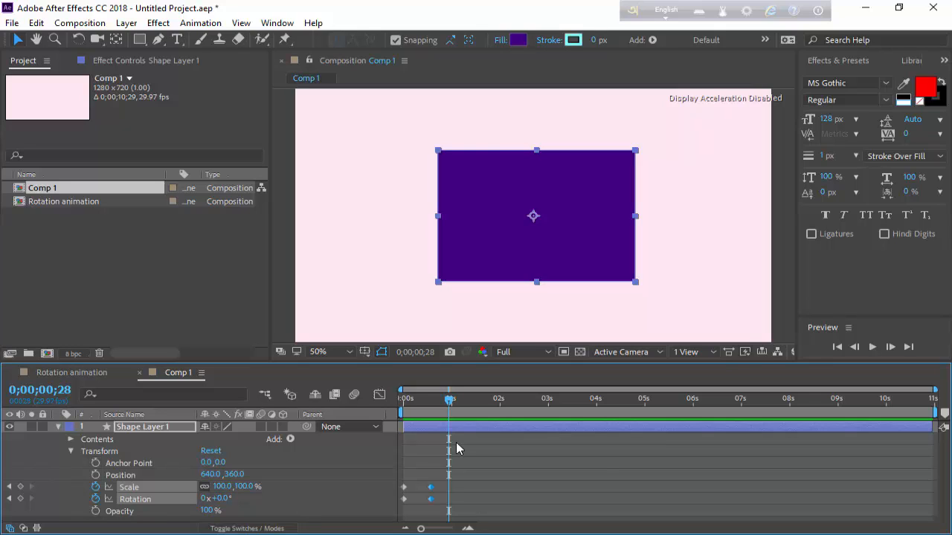
Show only the keyframed properties of Shape Layer 1, delete all its Scale and Rotation keyframes, and reselect the layer
click(456, 443)
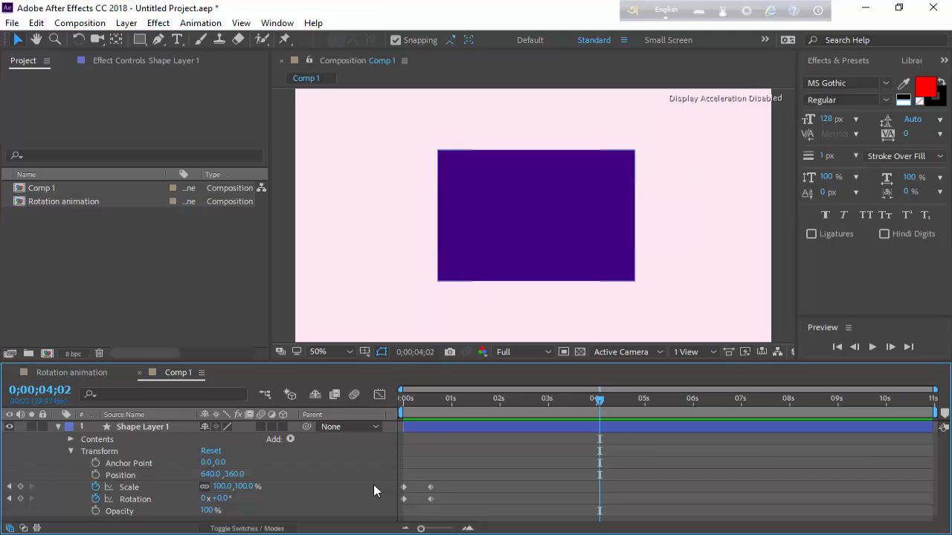
click(127, 426)
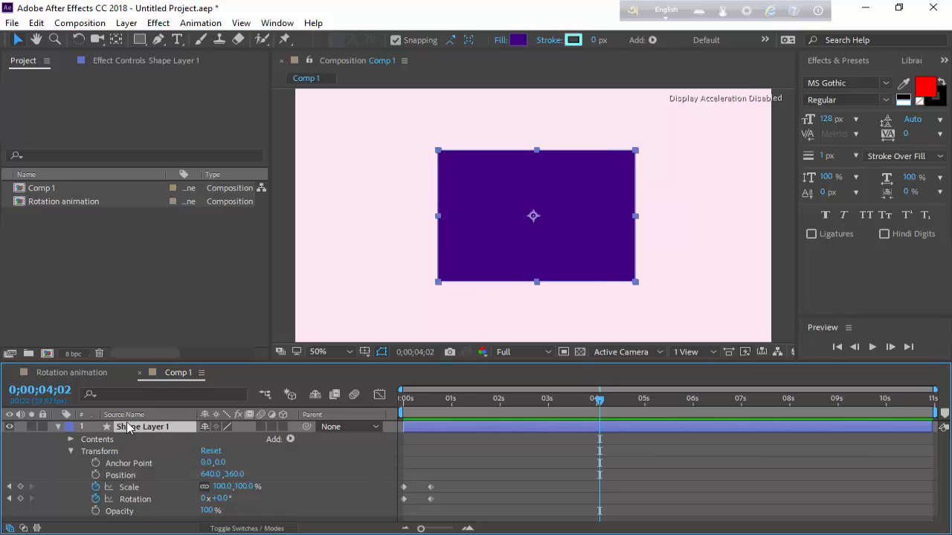
key(u)
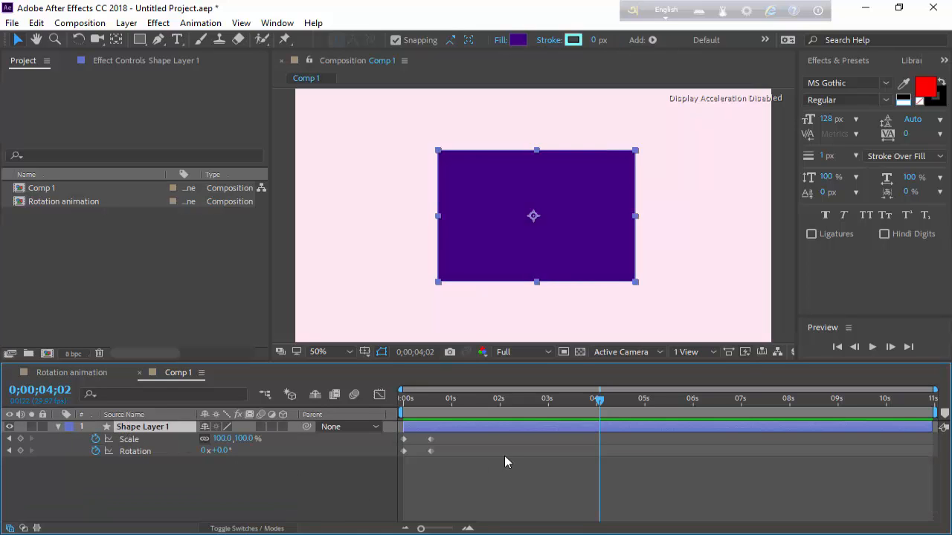
drag(465, 479, 332, 426)
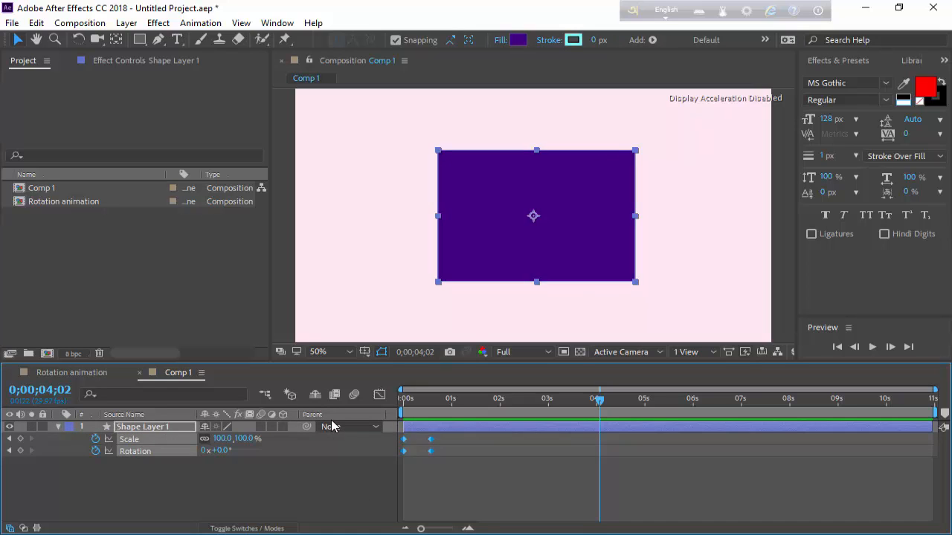
key(Delete)
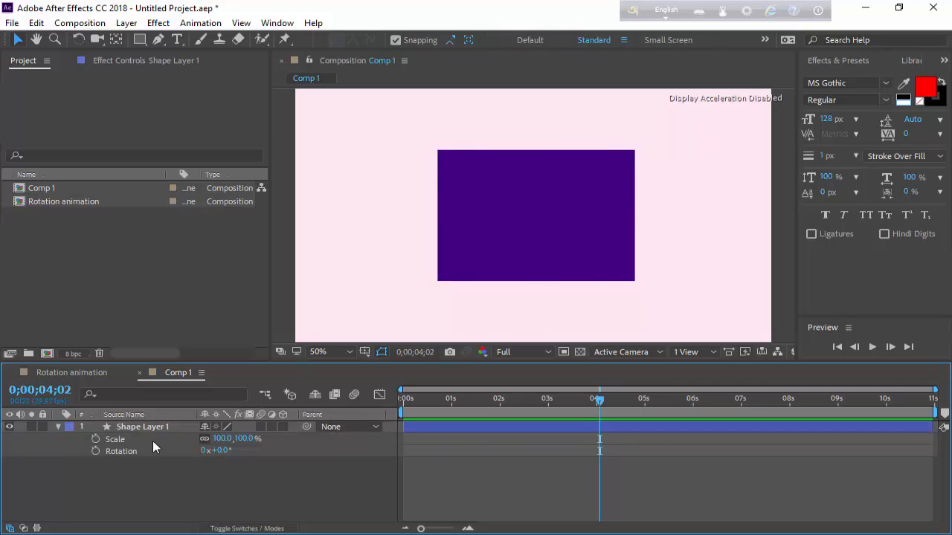
click(150, 427)
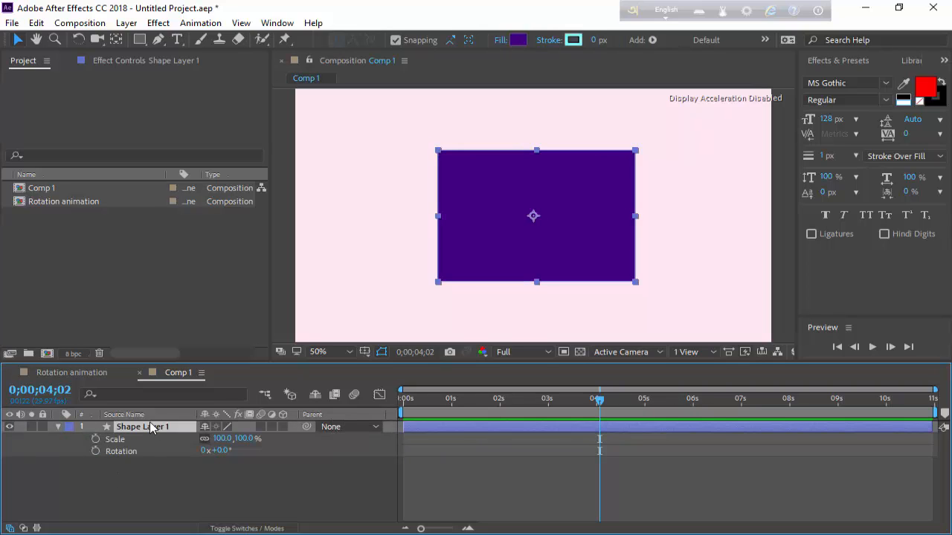
Keyframe Shape Layer 1's Rotation from 0° at 0;00;00;00 to 278° at 0;00;02;01
key(r)
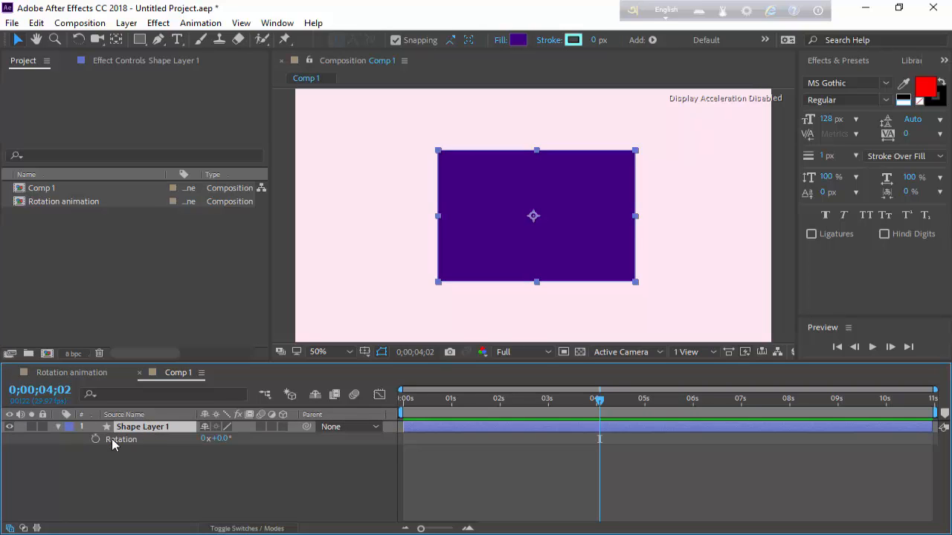
drag(456, 404, 308, 429)
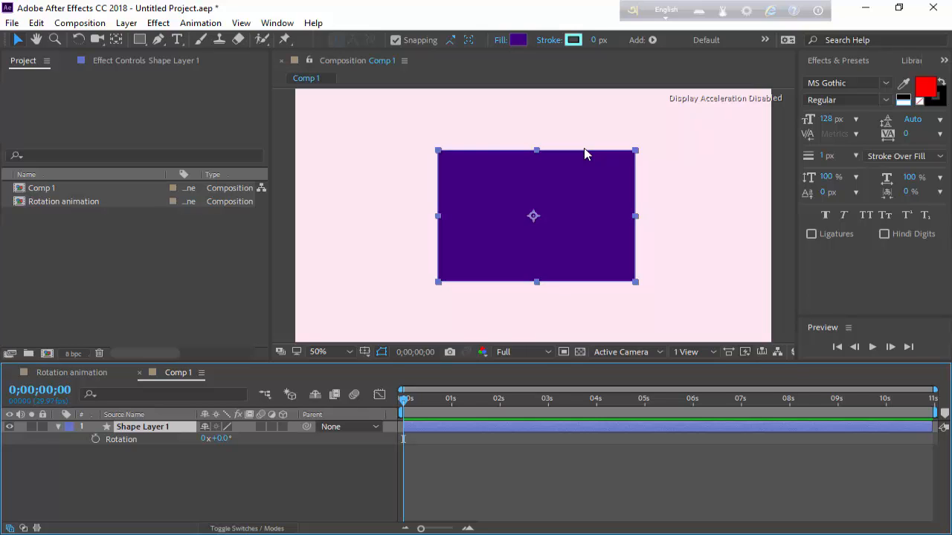
click(95, 439)
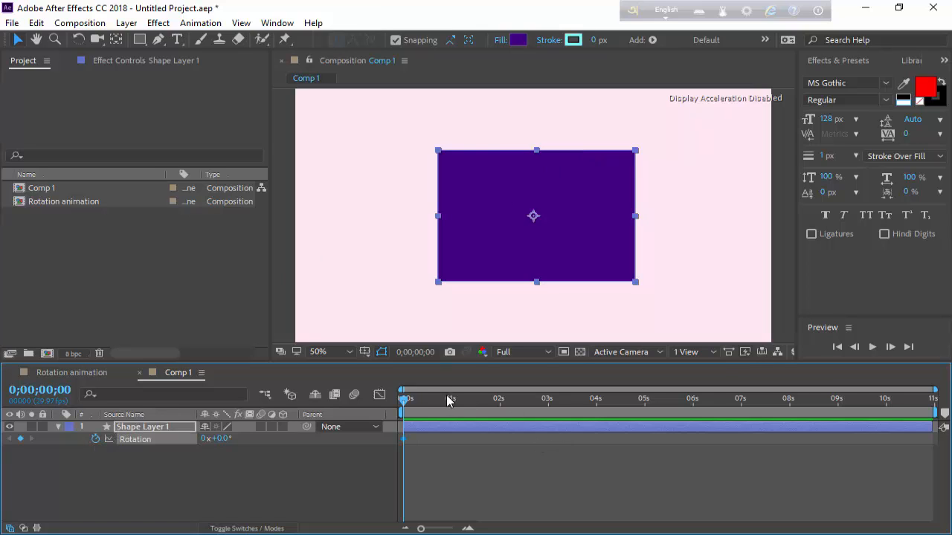
click(503, 400)
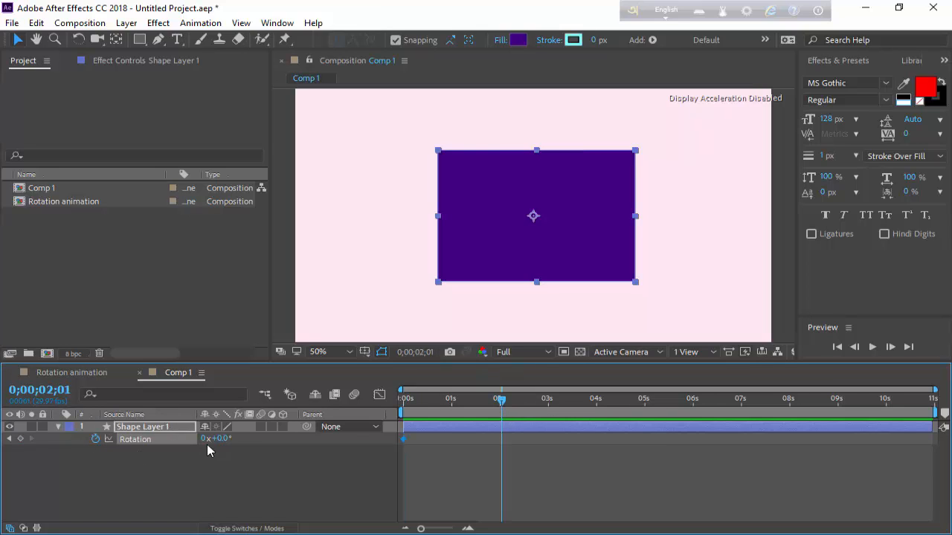
drag(225, 440, 428, 440)
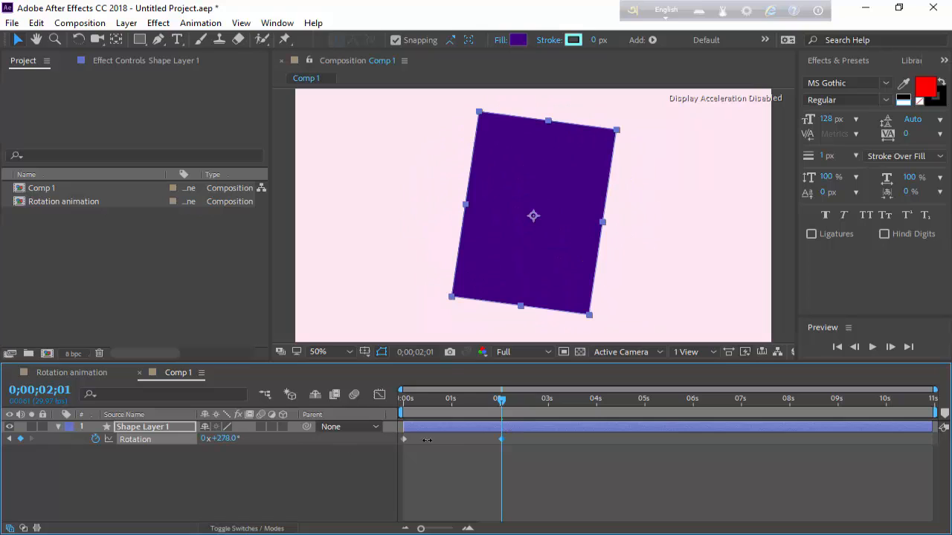
click(246, 467)
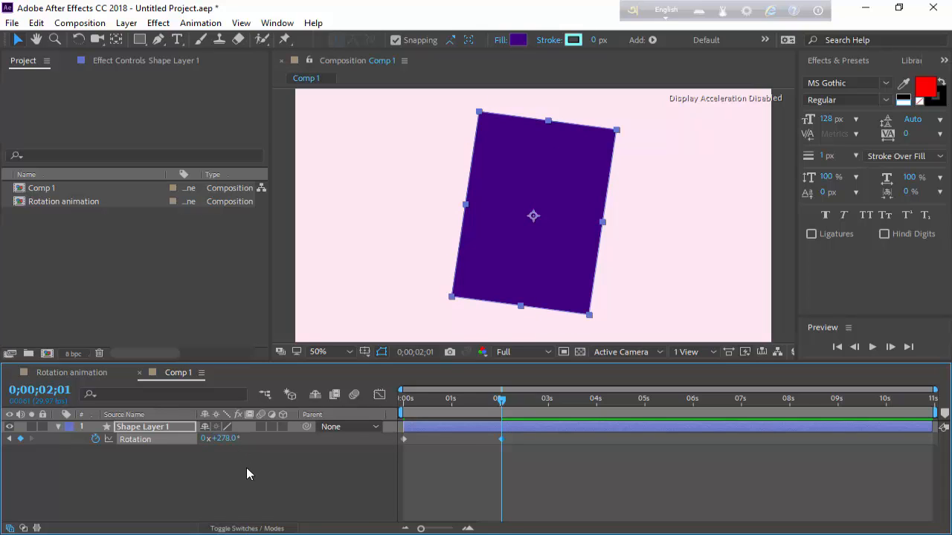
Preview the rectangle's rotation animation from the start and return to 0;00;00;00
key(Home)
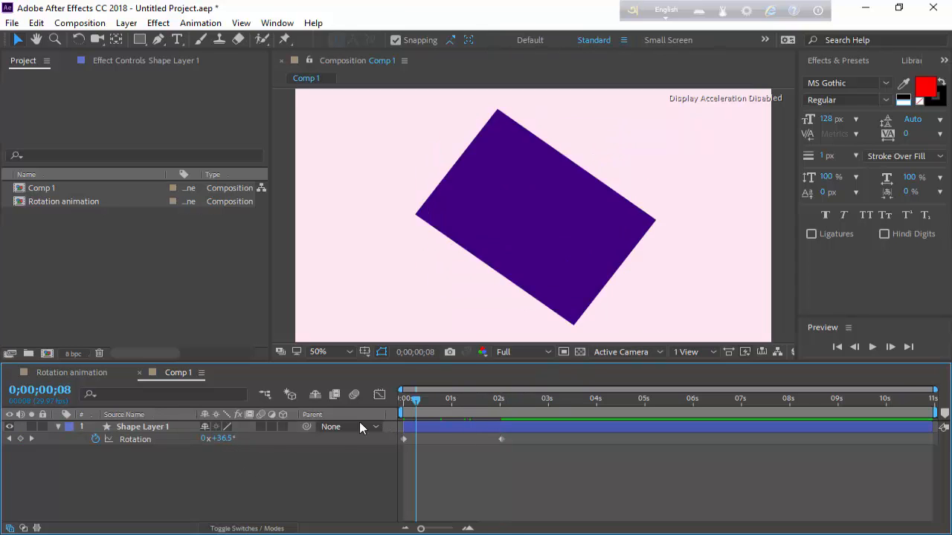
key(space)
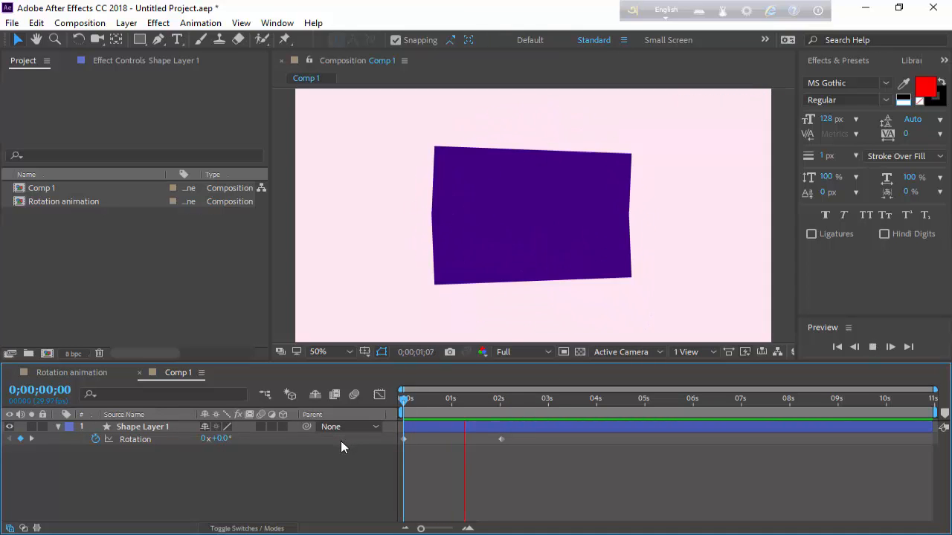
key(space)
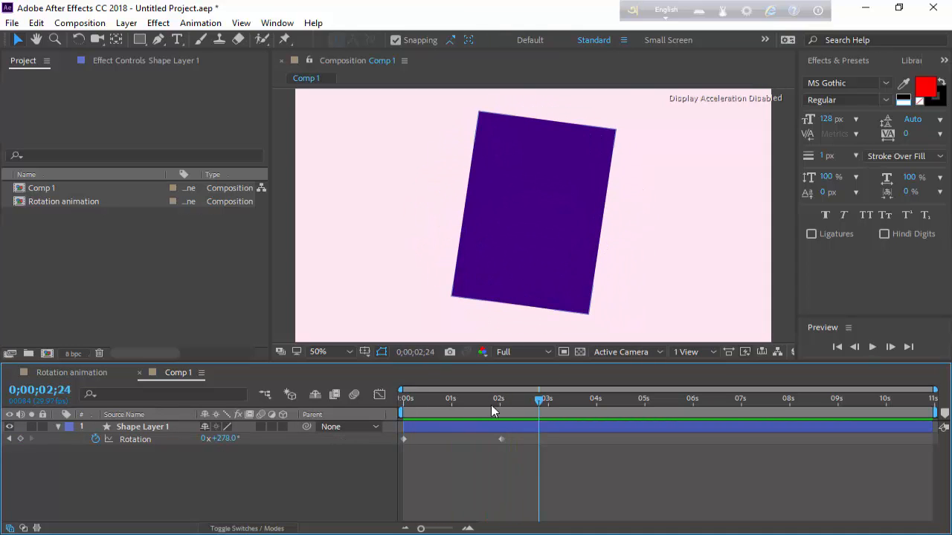
drag(491, 403, 417, 459)
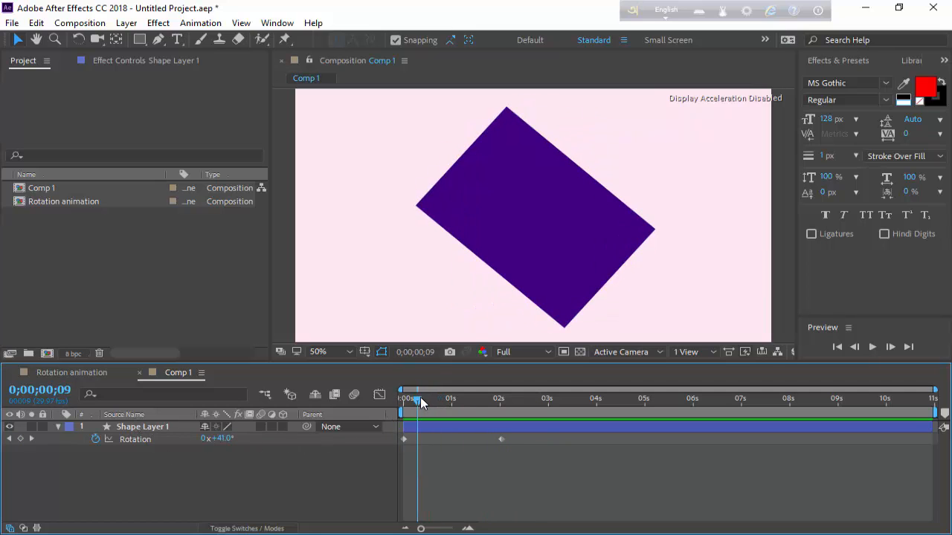
drag(418, 399, 402, 399)
Keyframe Shape Layer 1's Position at 0;00;00;00 and move the rectangle beyond the frame's right edge to about 1722, 332 at 0;00;02;01
click(134, 426)
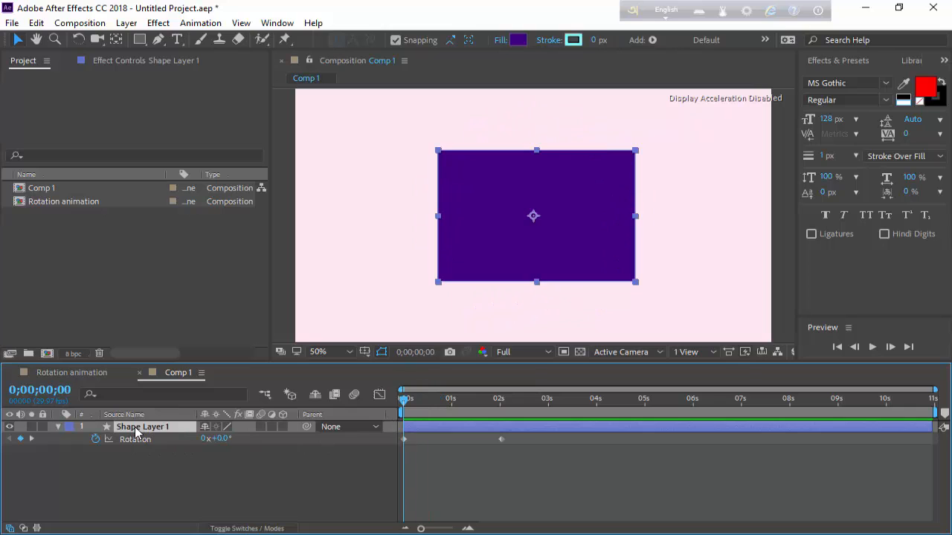
key(p)
click(127, 440)
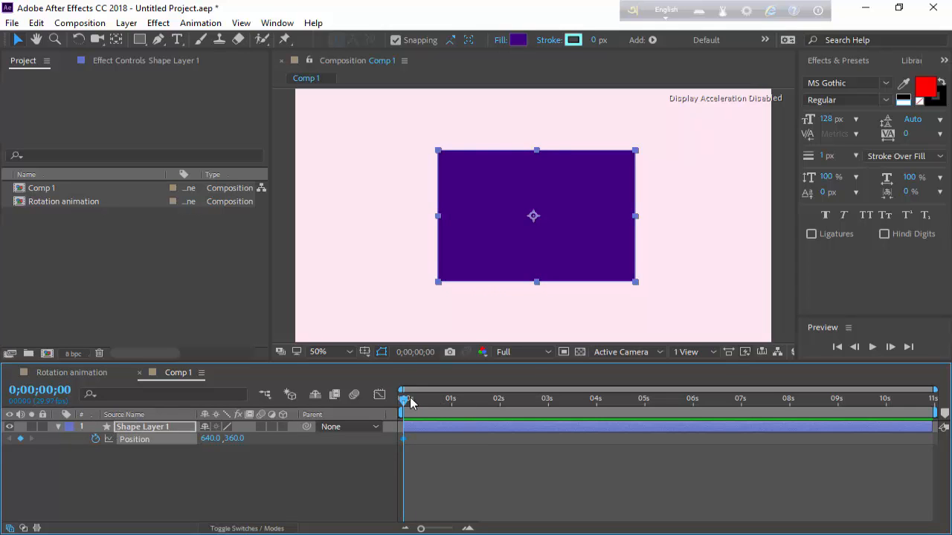
drag(410, 402, 503, 417)
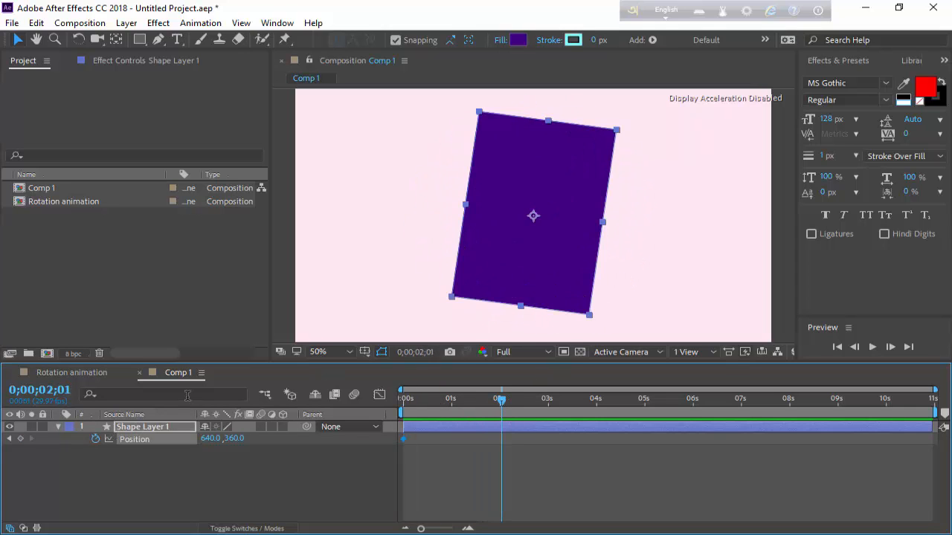
drag(536, 251, 943, 247)
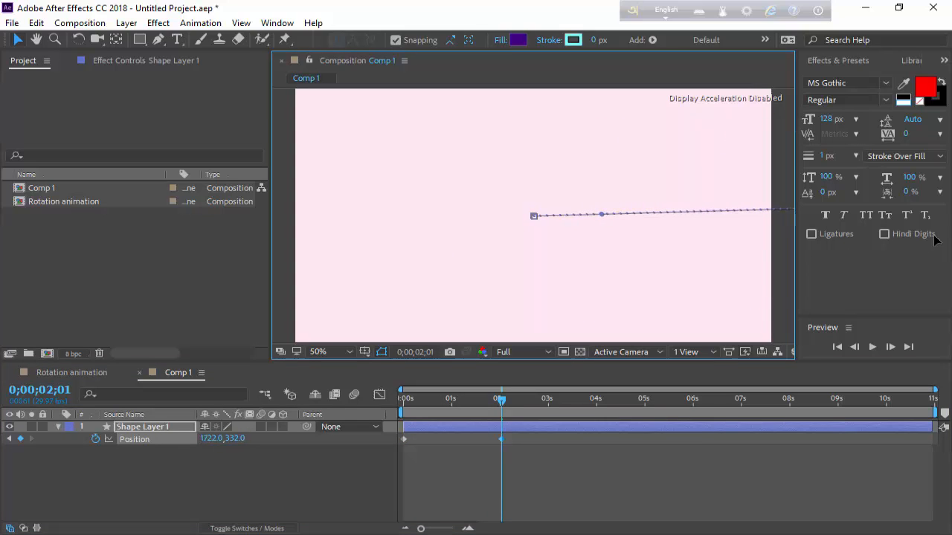
Preview the combined position and rotation animation of the rectangle from the start
key(Home)
key(space)
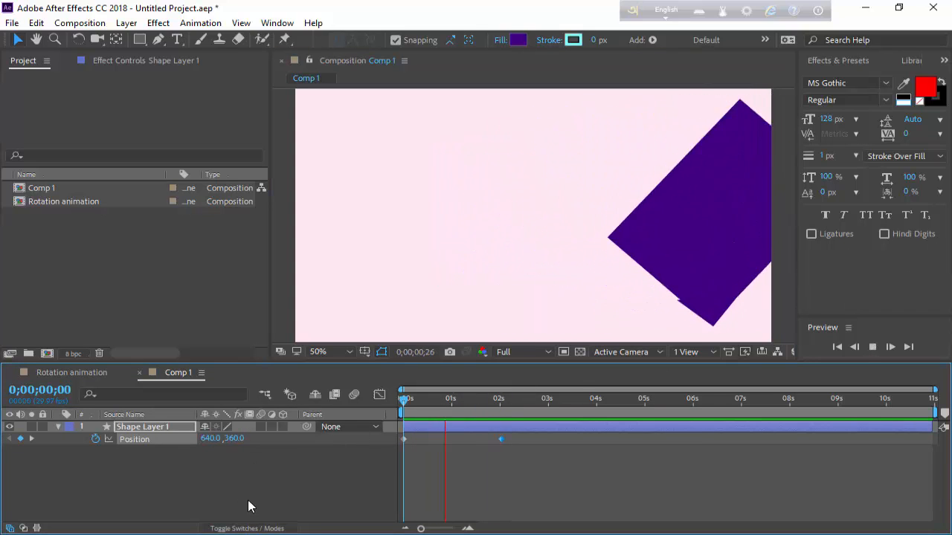
key(space)
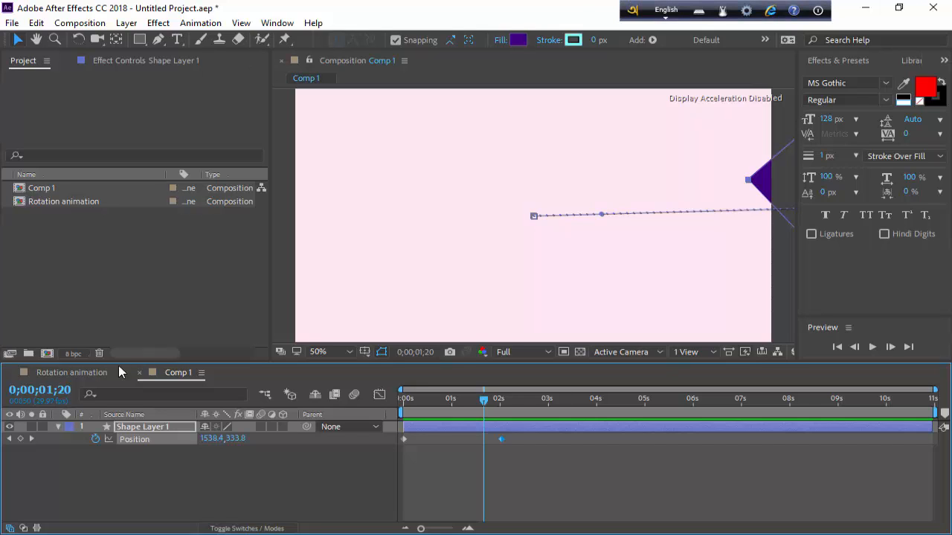
Switch to the Rotation animation composition, return to its first frame and show the keyframed properties of Shape Layer 1
click(74, 372)
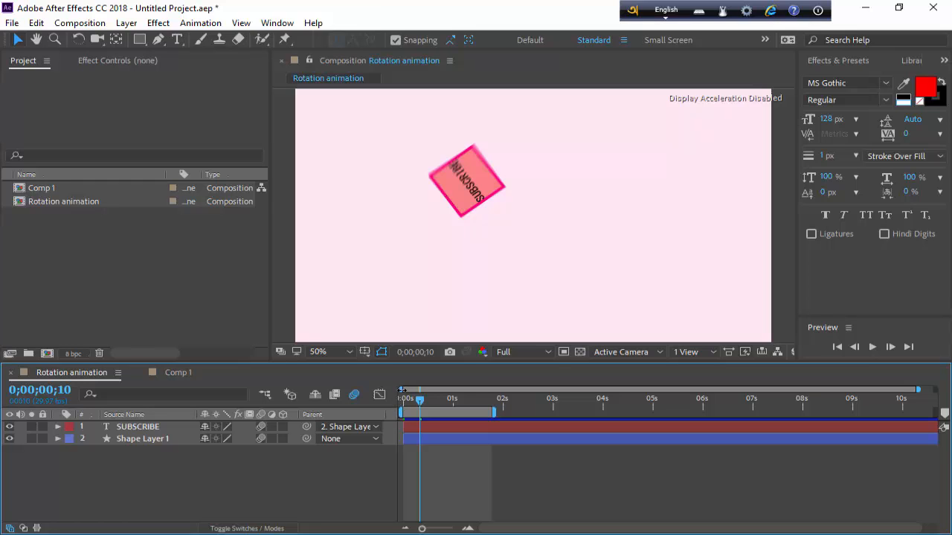
key(Home)
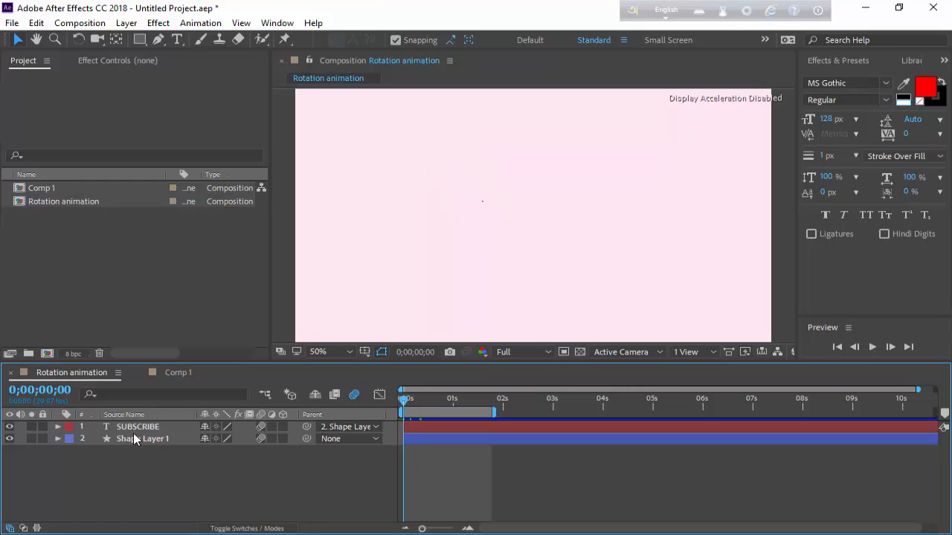
click(134, 439)
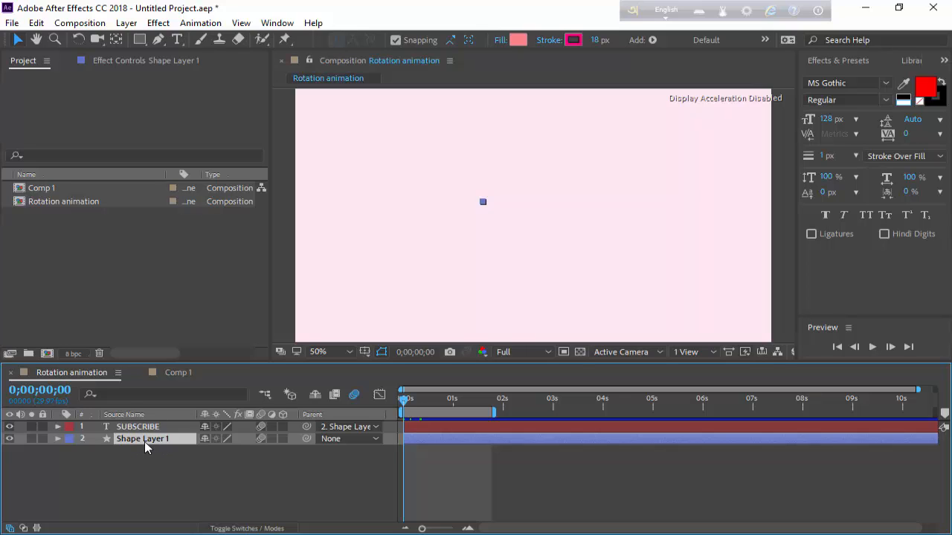
key(u)
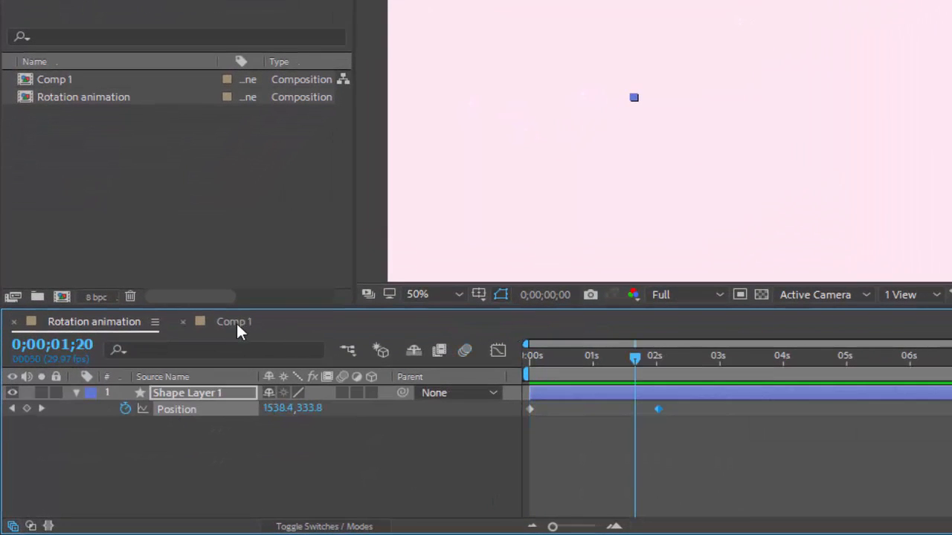
Compare the Comp 1 timeline with Rotation animation and preview the SUBSCRIBE square's scale and rotation animation from the start
click(237, 323)
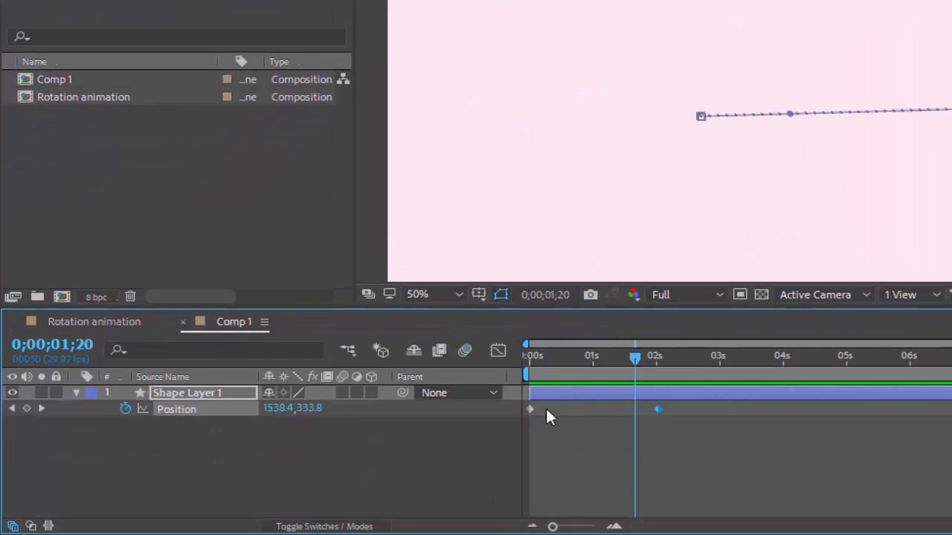
click(92, 322)
key(space)
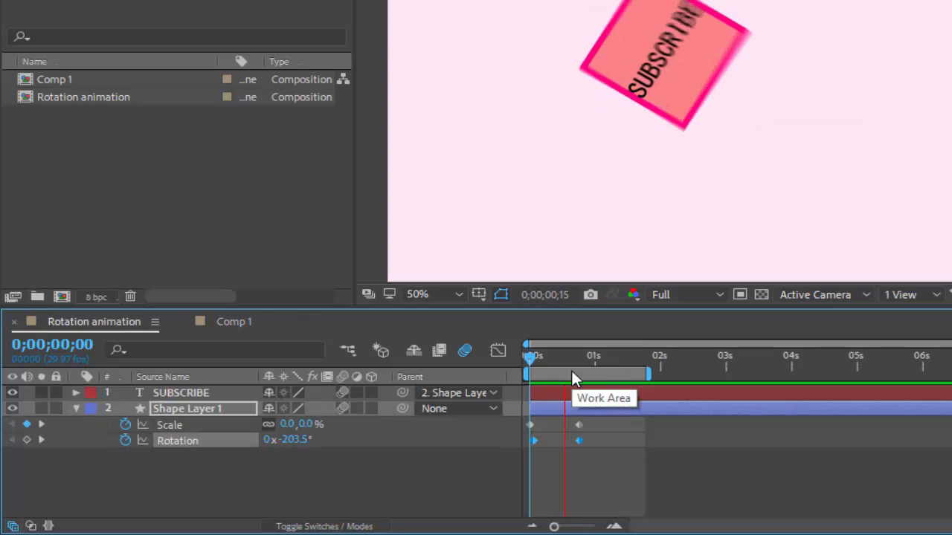
key(space)
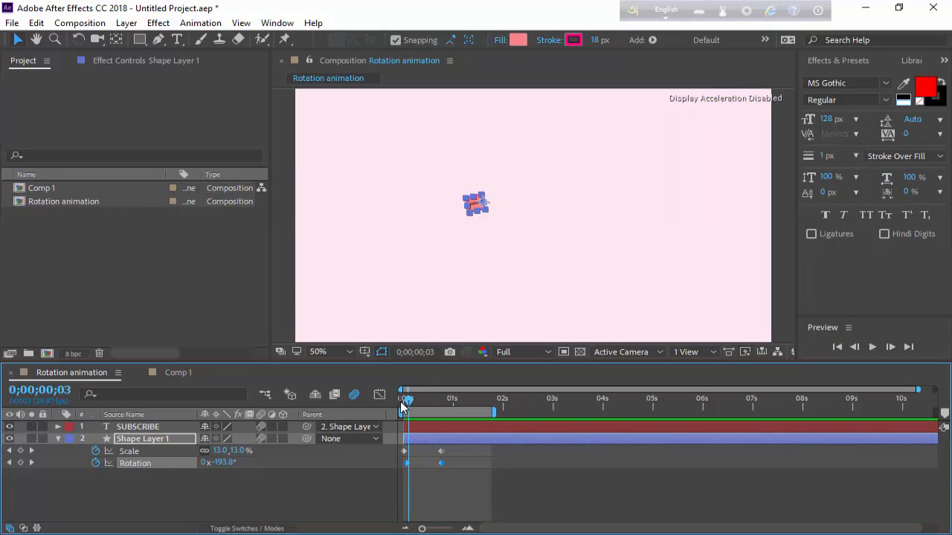
click(402, 406)
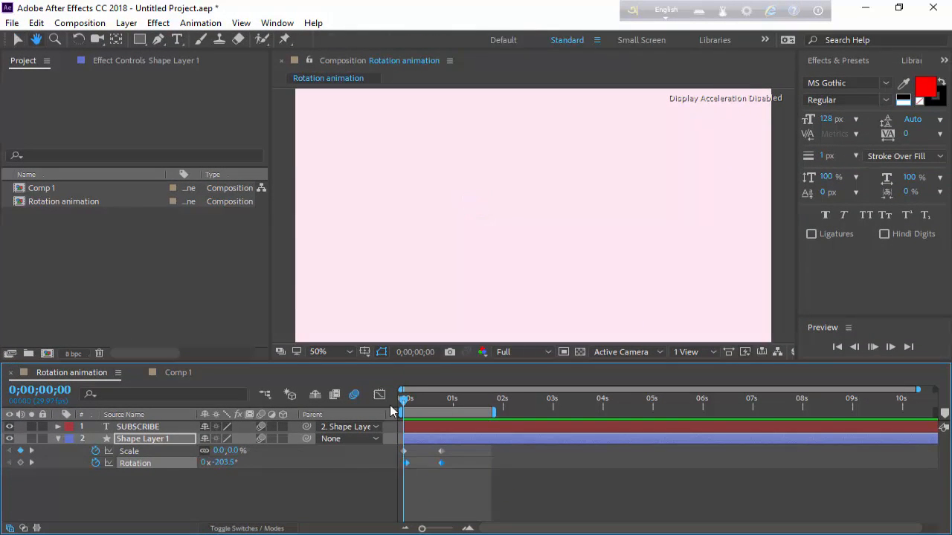
key(space)
key(space)
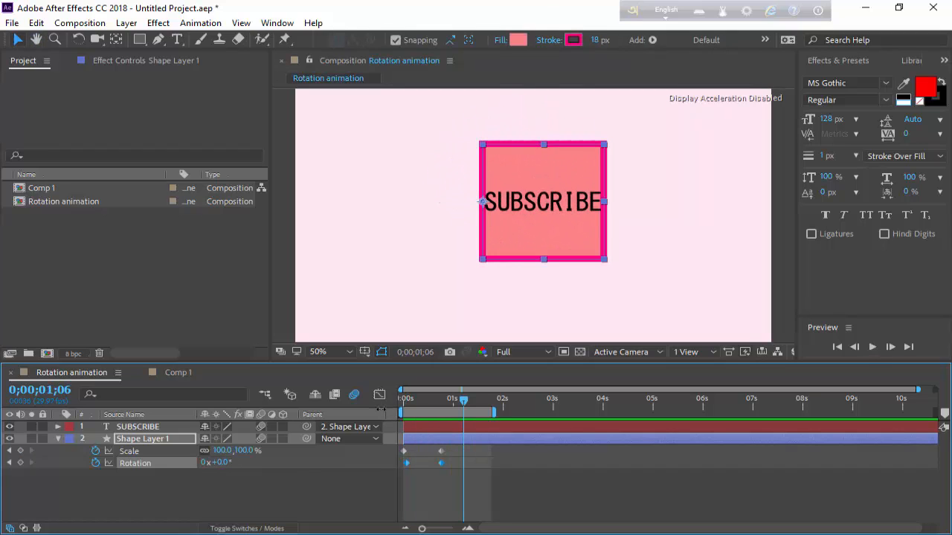
Show Shape Layer 1's Anchor Point and move it to the centre of the SUBSCRIBE square at about 0.5, 1.0
click(145, 440)
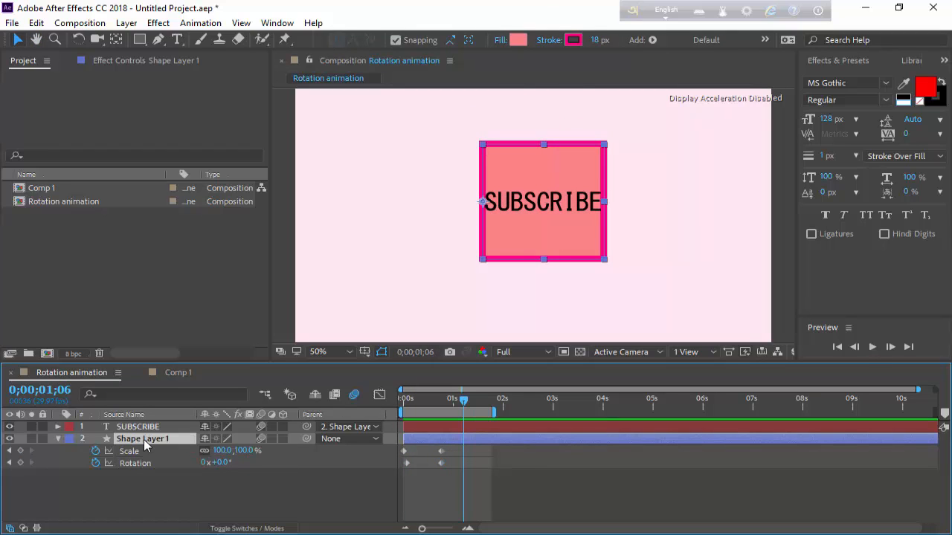
key(a)
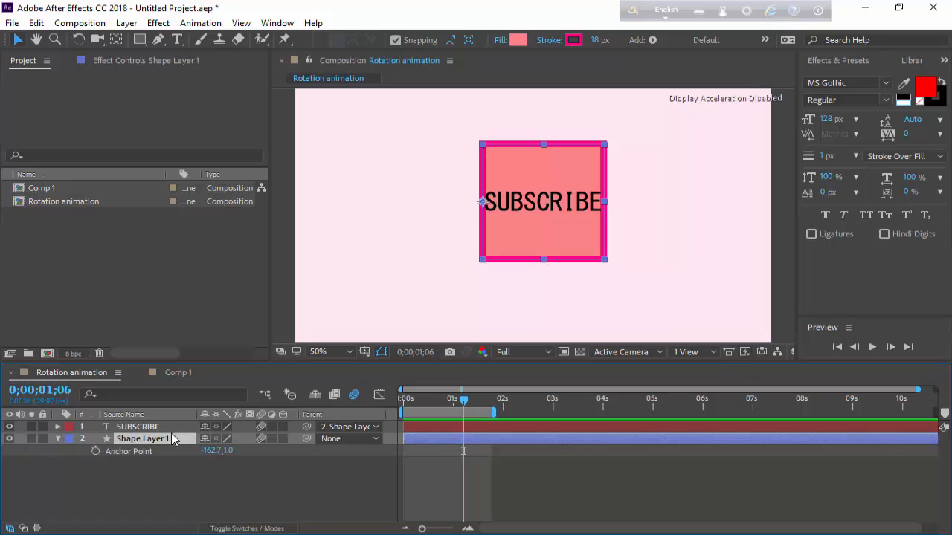
click(116, 44)
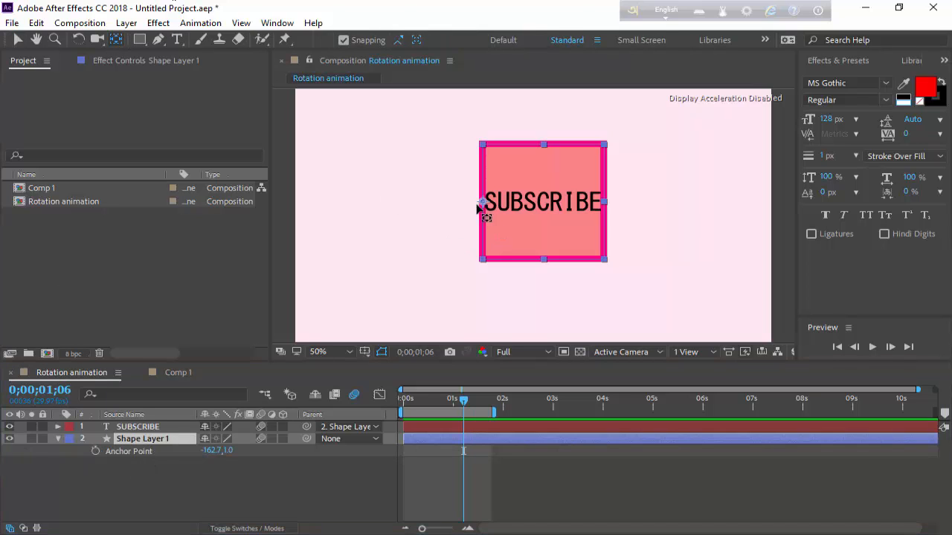
drag(483, 201, 543, 201)
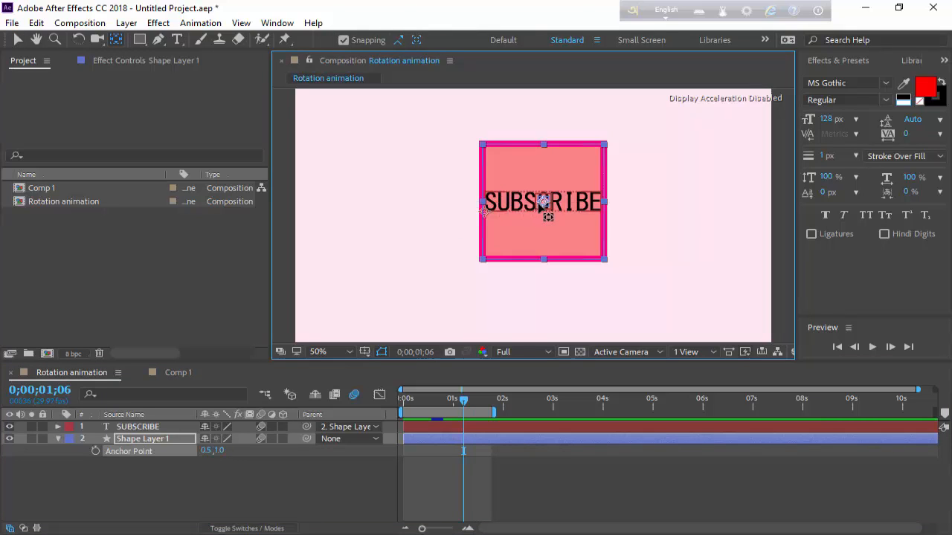
Preview the Rotation animation composition from the start to check how the SUBSCRIBE square turns around its centred anchor point
drag(463, 402, 403, 403)
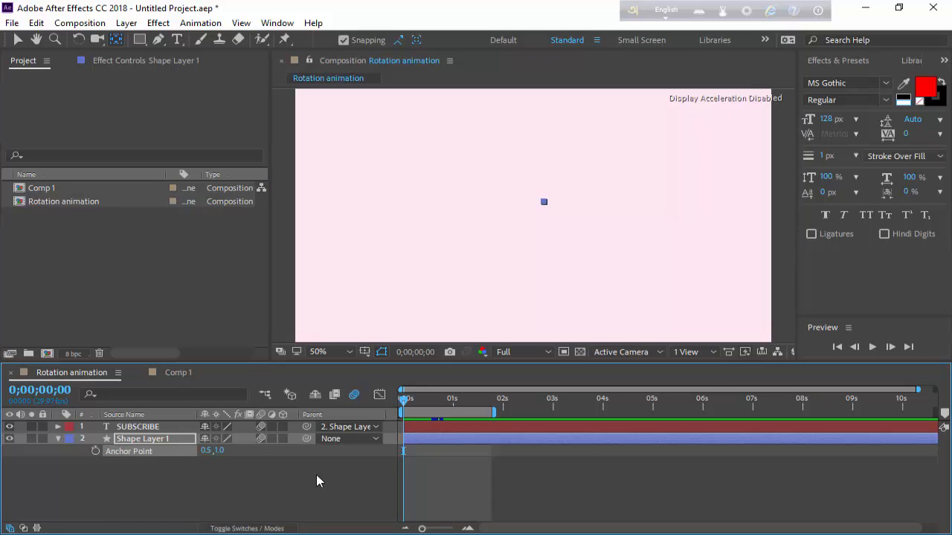
key(space)
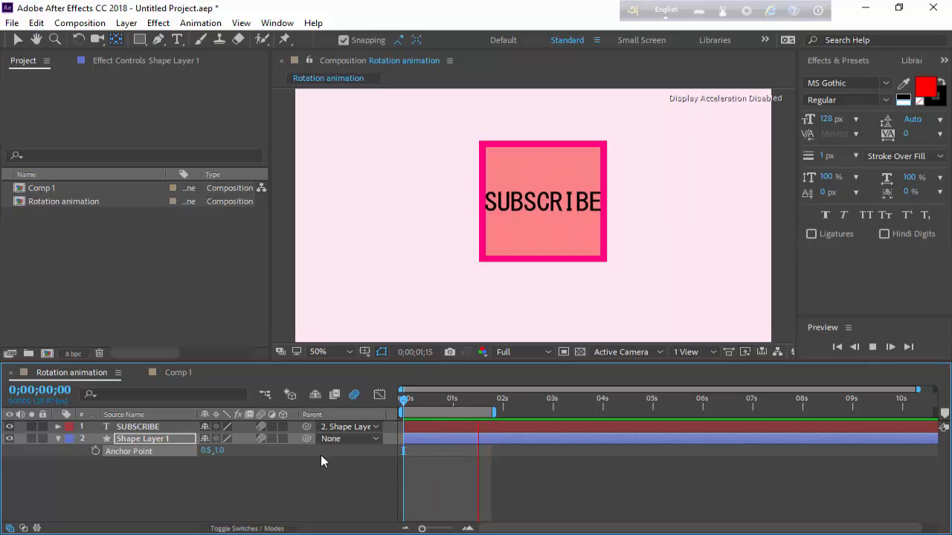
click(178, 372)
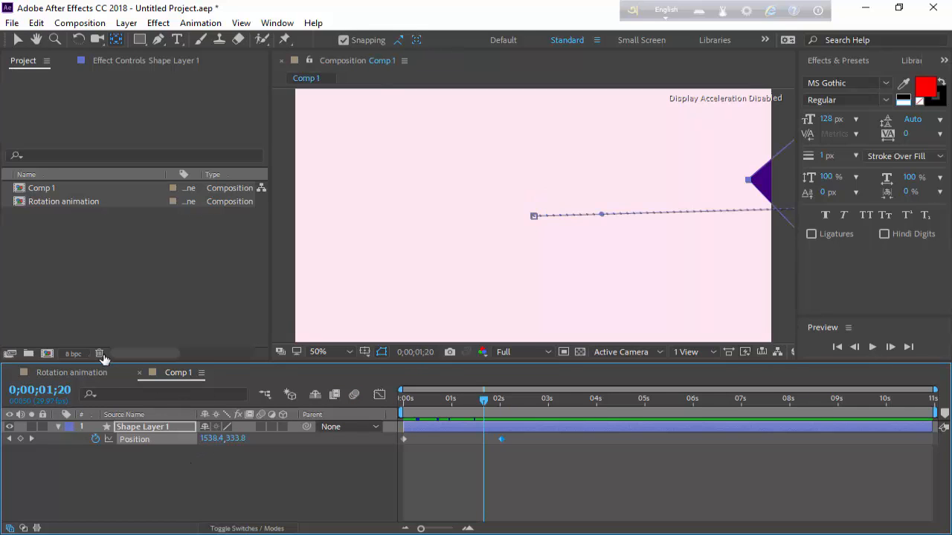
click(84, 372)
key(space)
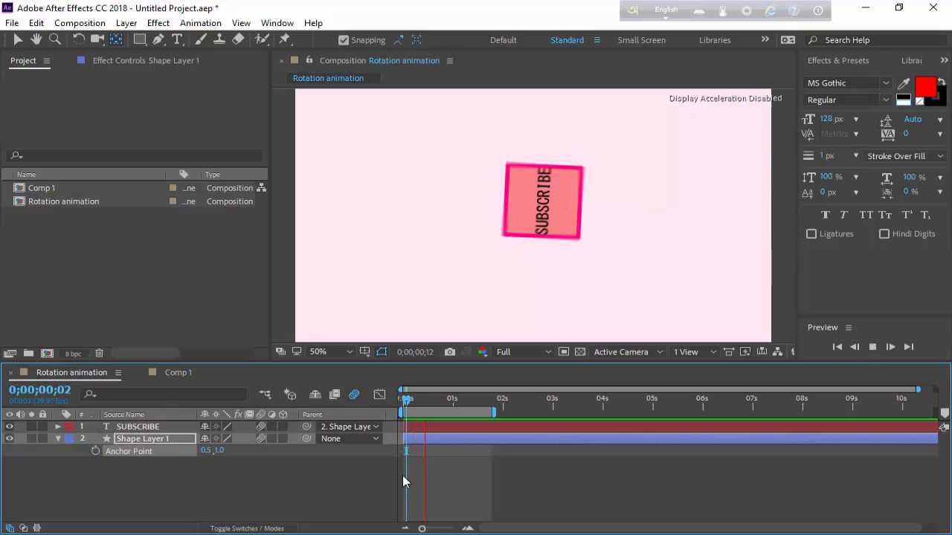
key(space)
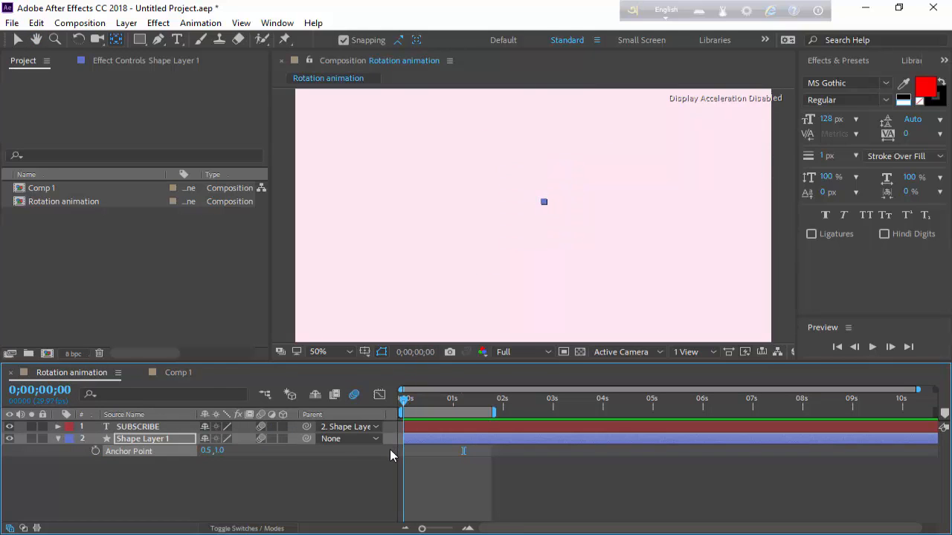
key(space)
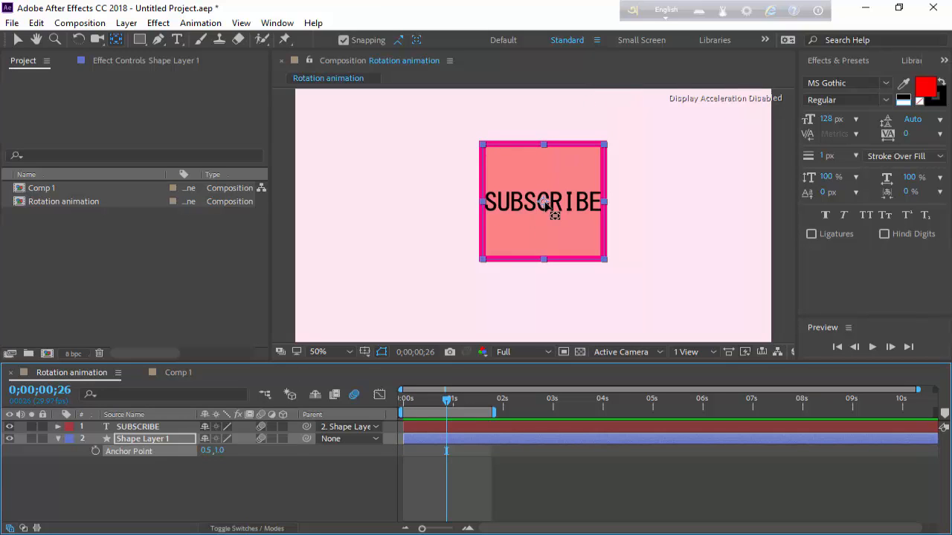
Move Shape Layer 1's anchor point to the left of the SUBSCRIBE square at about -461.5, 1.0 and preview the rotation
drag(544, 201, 373, 205)
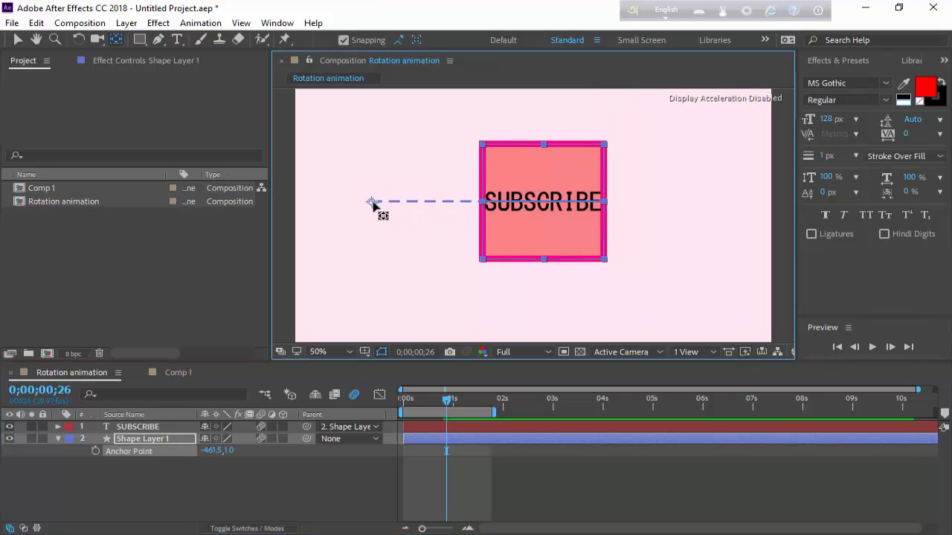
key(space)
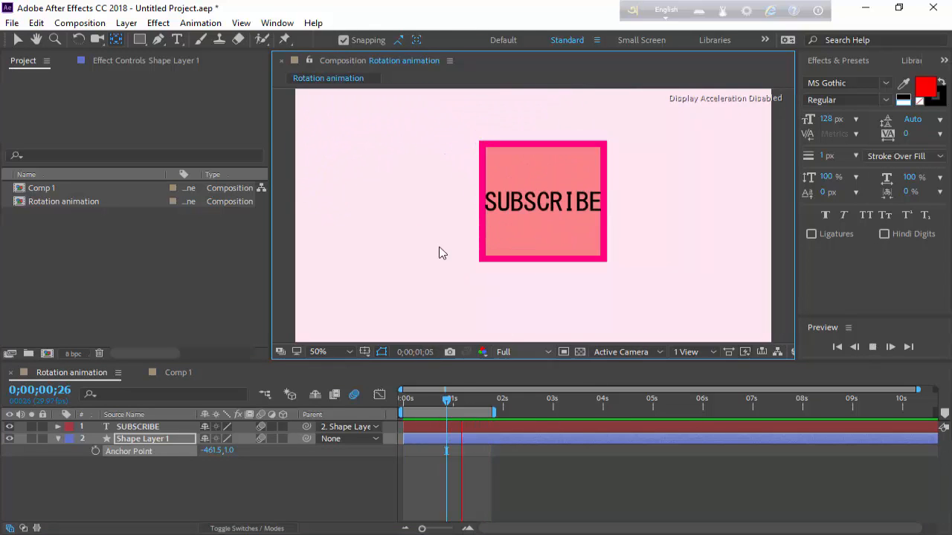
key(space)
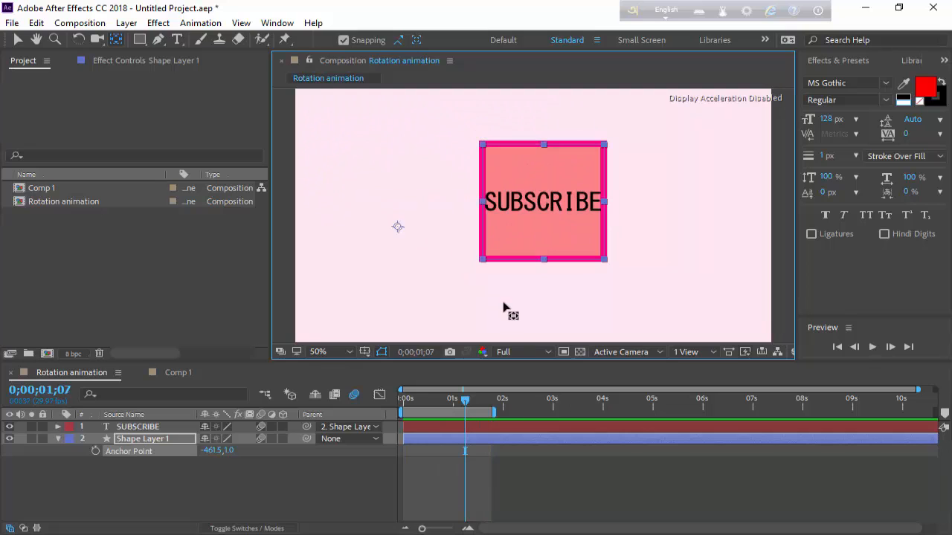
Move Shape Layer 1's anchor point below the SUBSCRIBE square to about 0.5, 367.0 and preview the rotation
drag(503, 307, 533, 344)
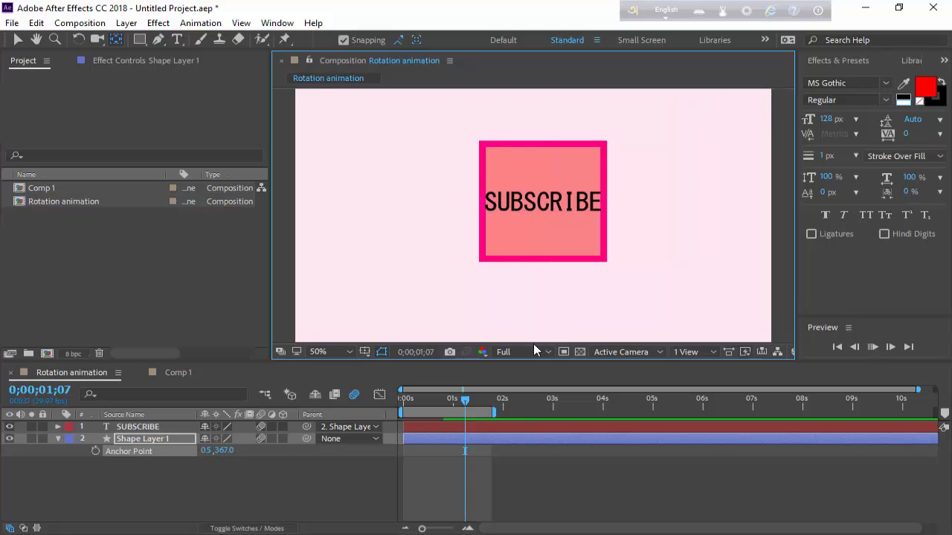
key(space)
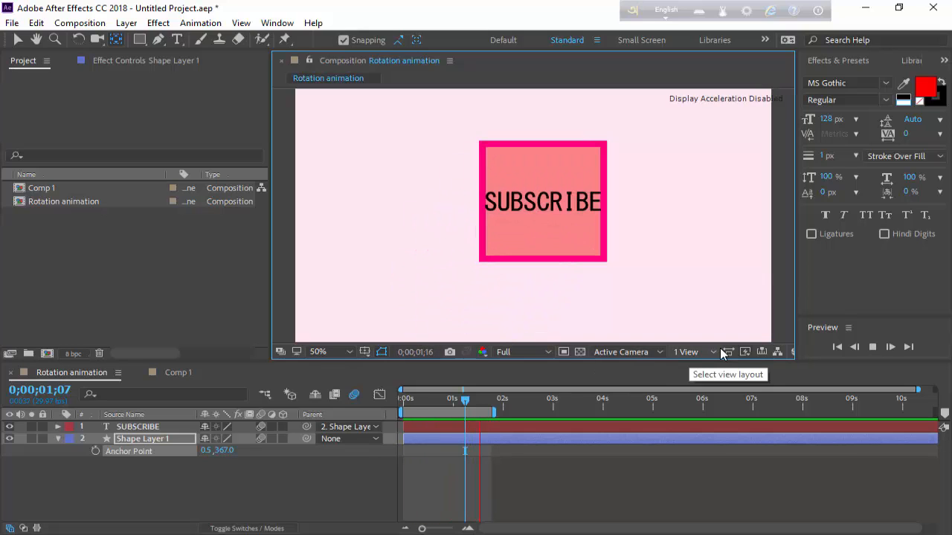
key(space)
Move Shape Layer 1's anchor point below the composition frame to about 0.5, 607.0 and preview how the SUBSCRIBE square swings around it
scroll(565, 290, down, 4)
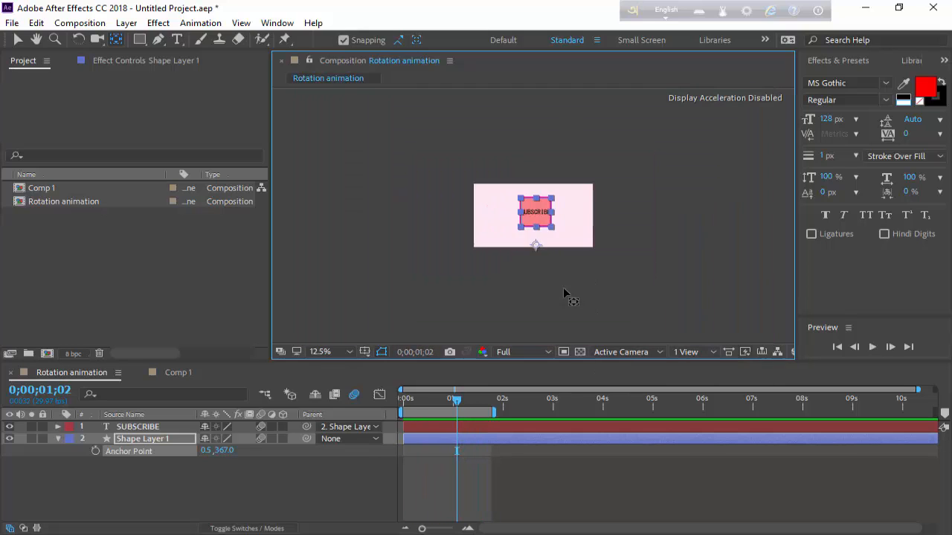
drag(534, 246, 535, 267)
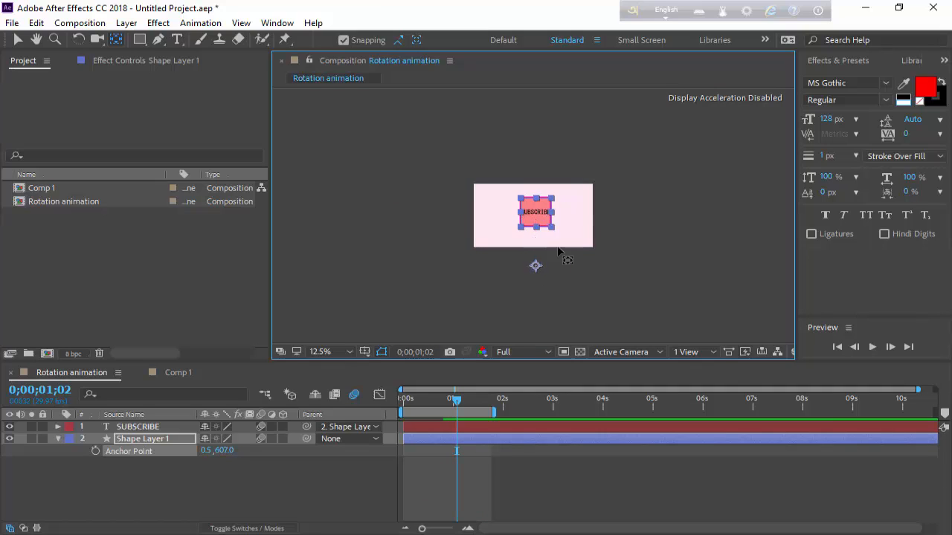
key(period)
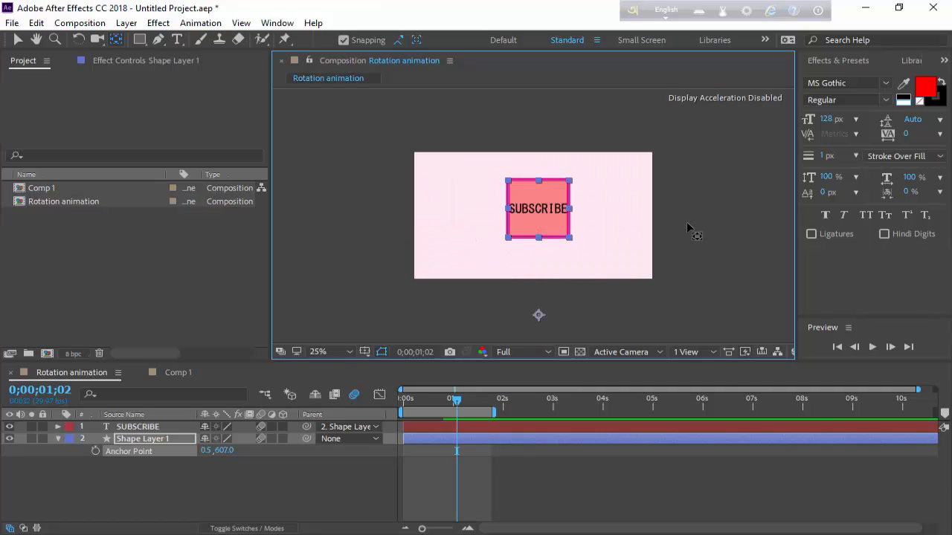
key(space)
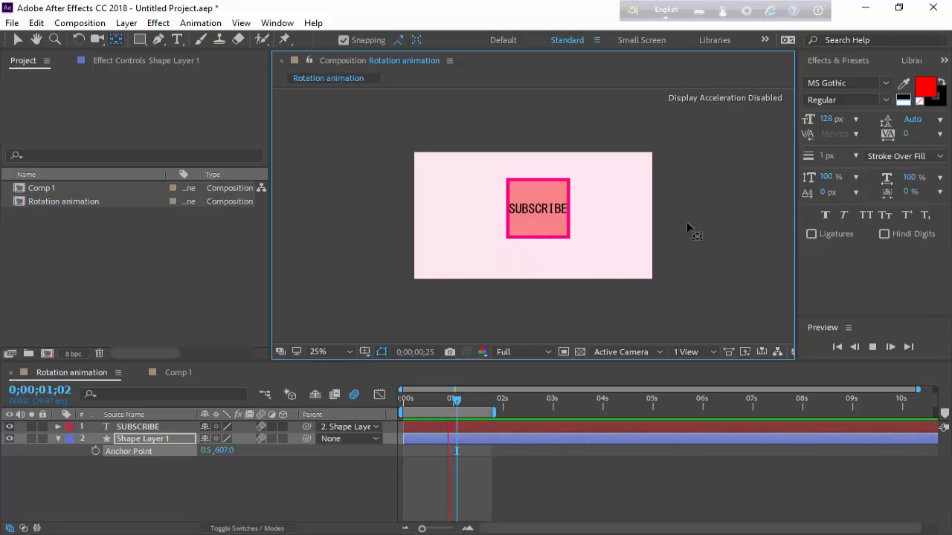
scroll(707, 182, up, 2)
scroll(708, 182, down, 1)
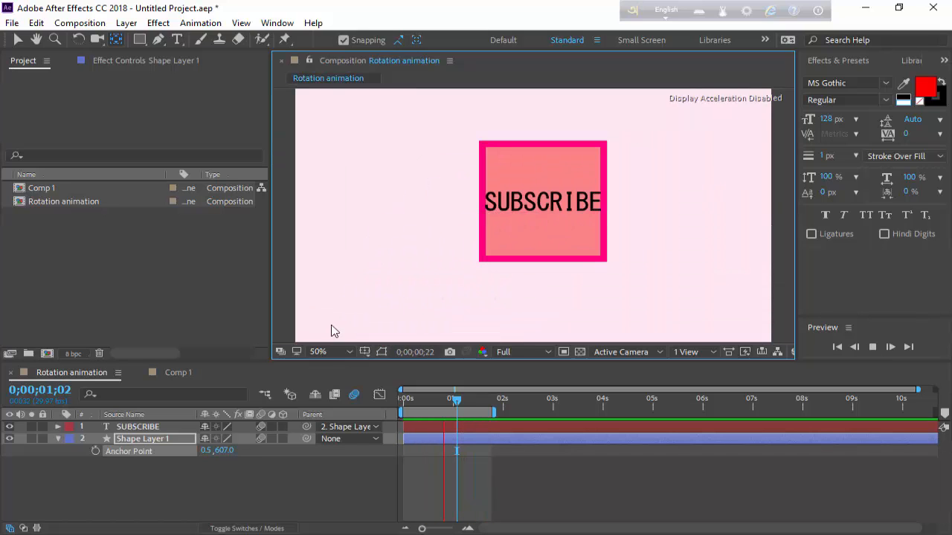